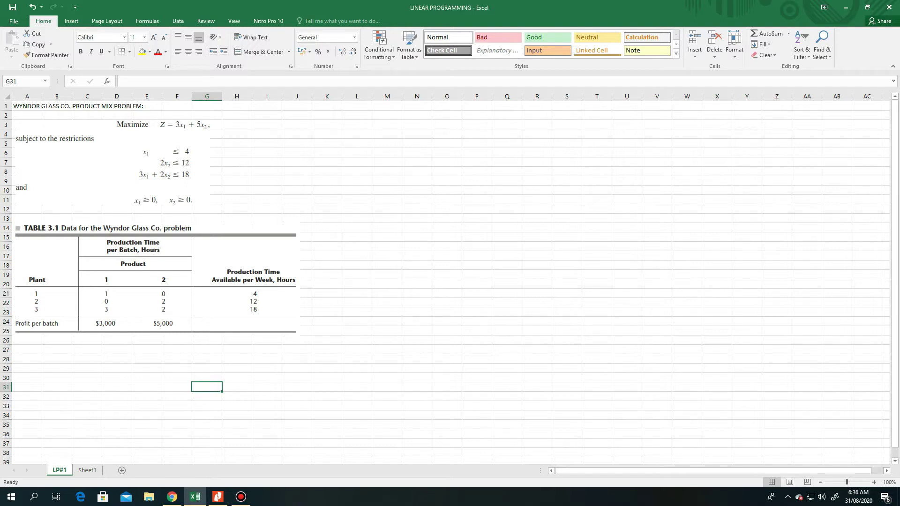
Examine the Wyndor Glass Co. model formulation and the Table 3.1 production data on the LP#1 sheet.
{"action": "left_click", "coordinate": [113, 123]}
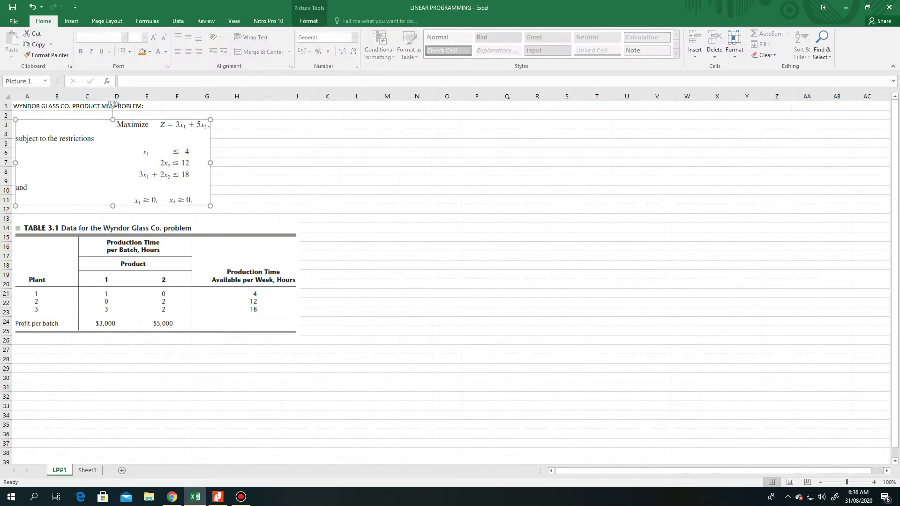
{"action": "left_click", "coordinate": [267, 172]}
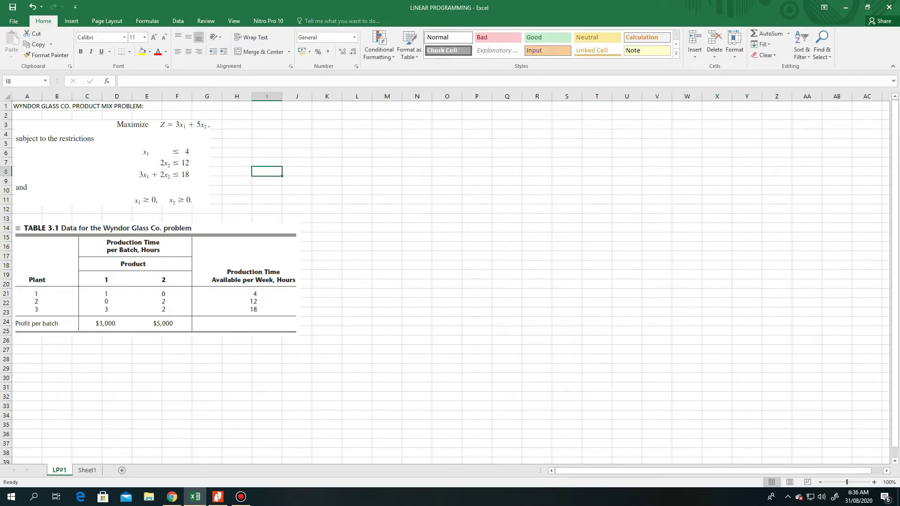
{"action": "left_click", "coordinate": [156, 280]}
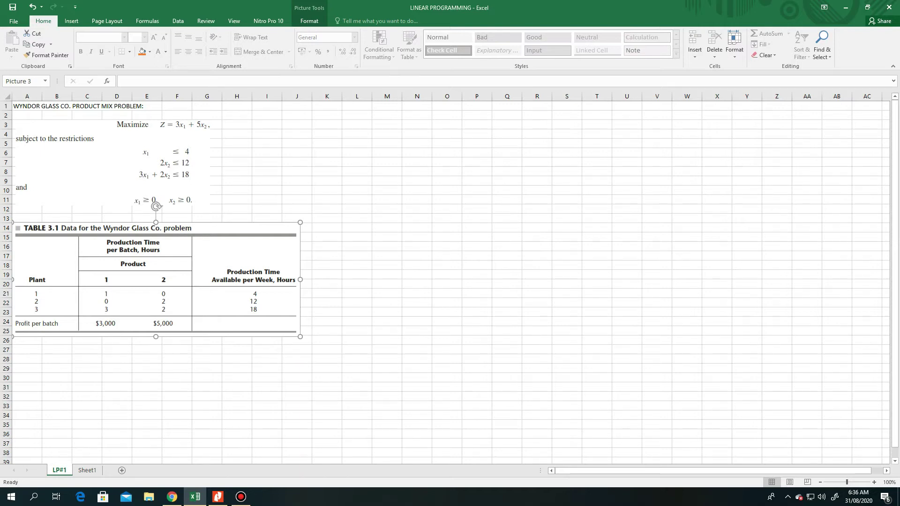
{"action": "left_click", "coordinate": [327, 284]}
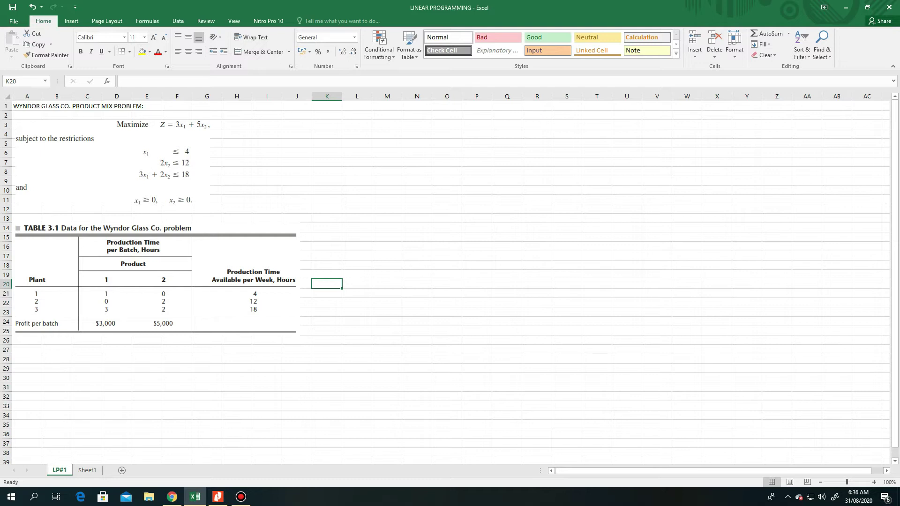
{"action": "left_click", "coordinate": [158, 279]}
{"action": "left_click", "coordinate": [147, 387]}
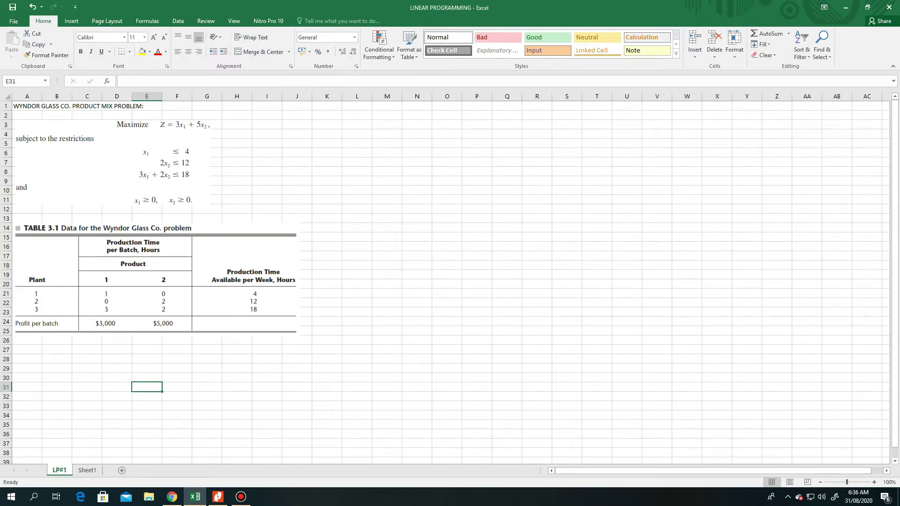
{"action": "left_click", "coordinate": [178, 21]}
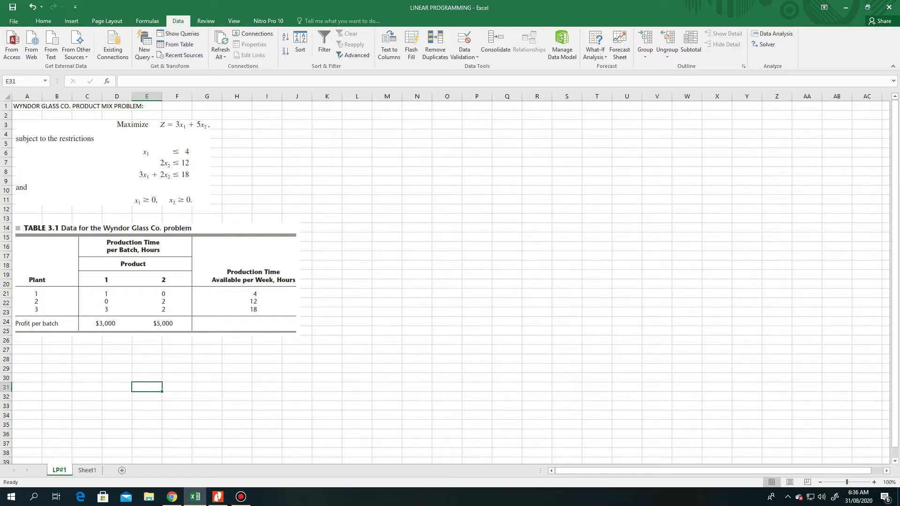
{"action": "left_click", "coordinate": [150, 286]}
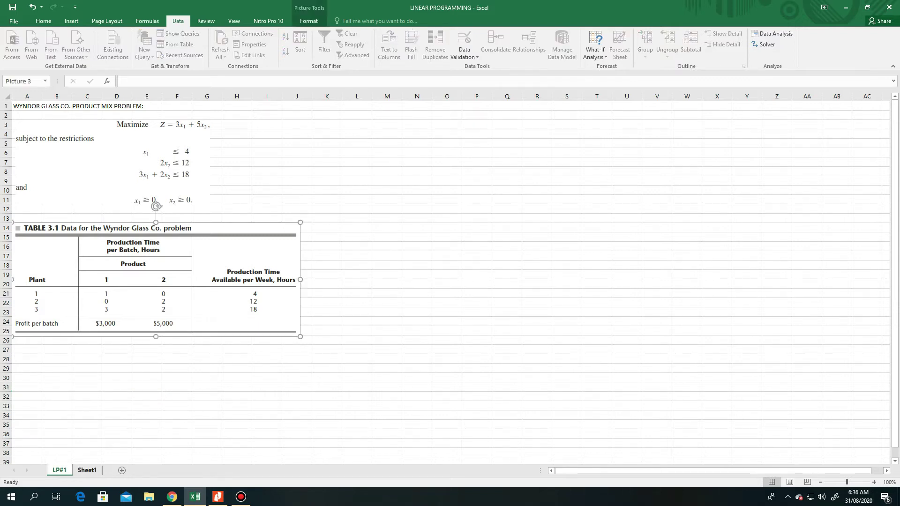
On Sheet1, merge and center both PRODUCT headings across B3:C3 and B14:C14.
{"action": "key", "text": "ctrl+Page_Down"}
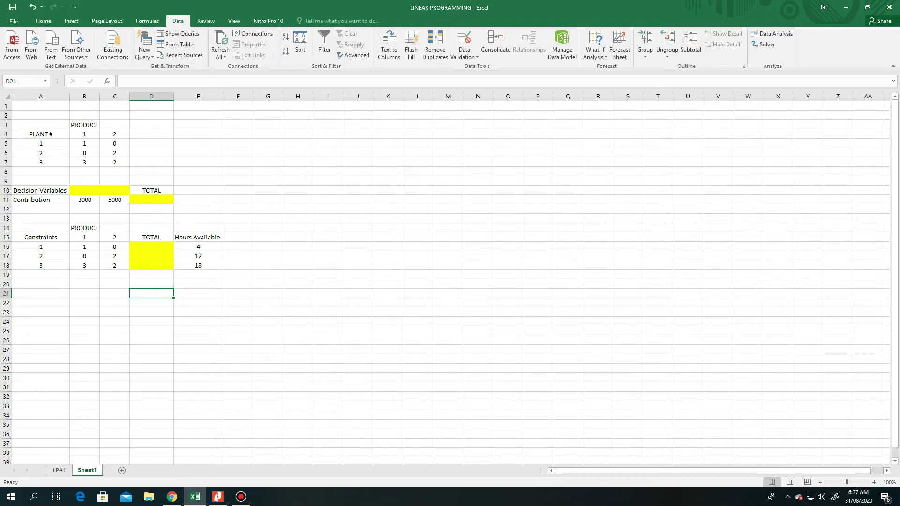
{"action": "left_click_drag", "start_coordinate": [84, 124], "coordinate": [114, 125]}
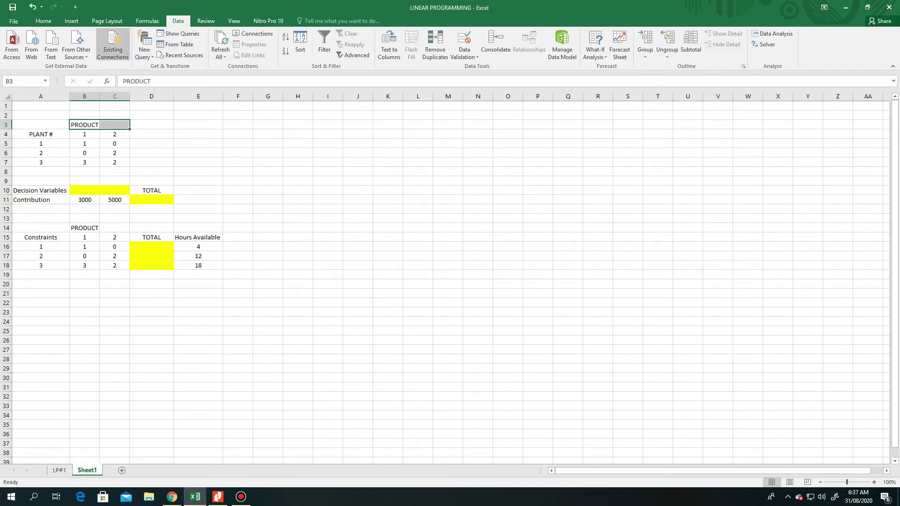
{"action": "left_click", "coordinate": [44, 21]}
{"action": "left_click", "coordinate": [259, 52]}
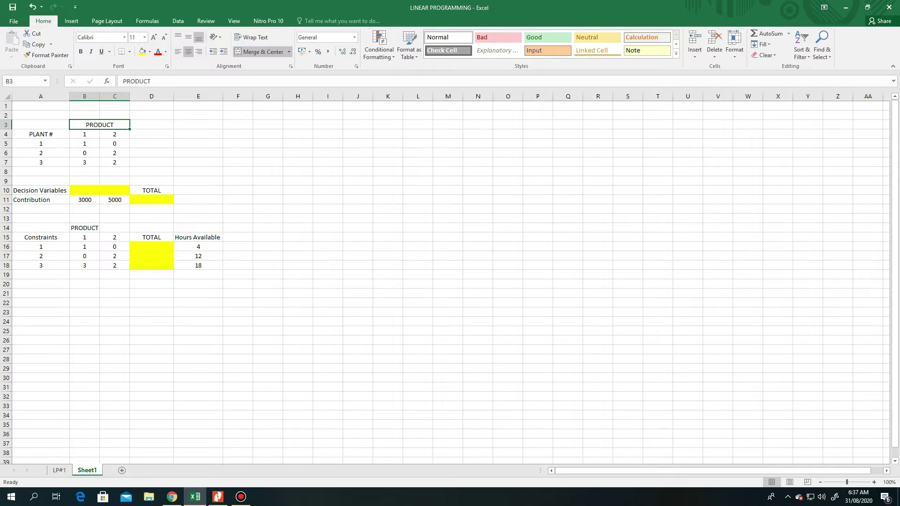
{"action": "left_click_drag", "start_coordinate": [85, 228], "coordinate": [115, 227]}
{"action": "left_click", "coordinate": [260, 51]}
{"action": "left_click", "coordinate": [298, 172]}
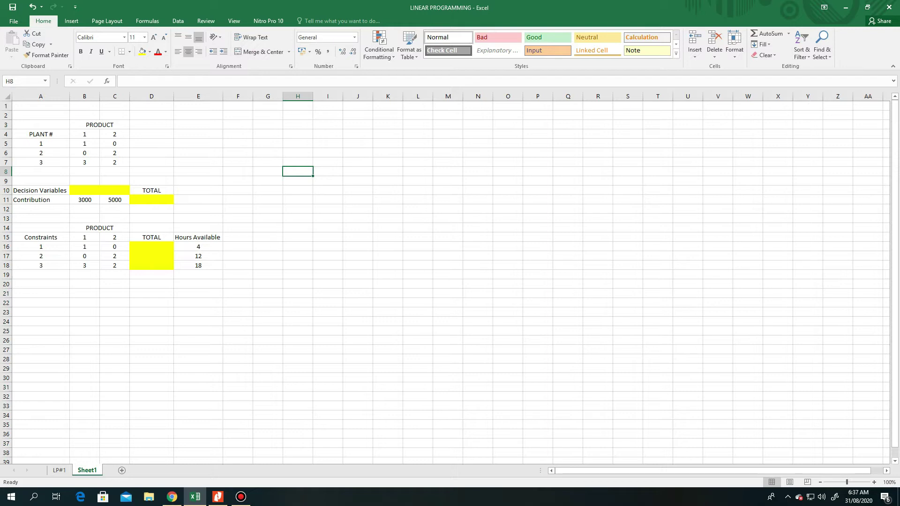
Enter the total contribution formula =(B11*B10)+(C11*C10) in cell D11.
{"action": "left_click", "coordinate": [151, 199]}
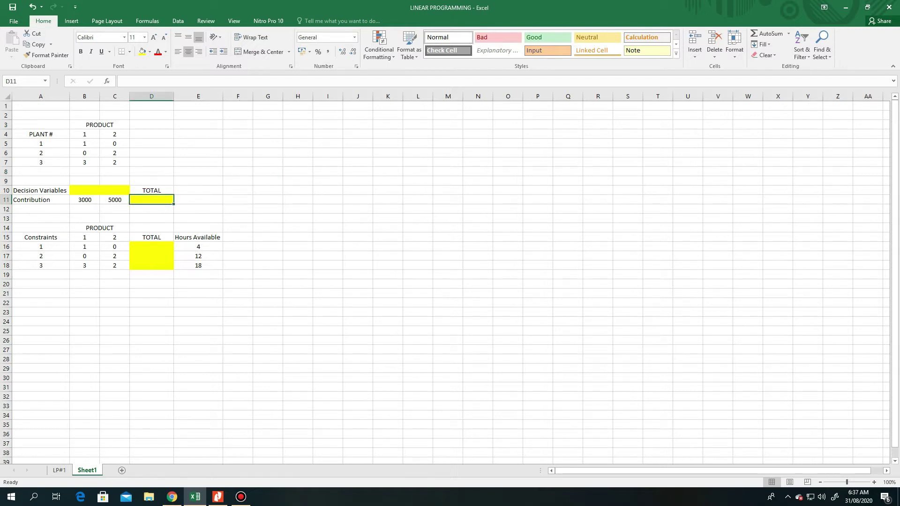
{"action": "type", "text": "="}
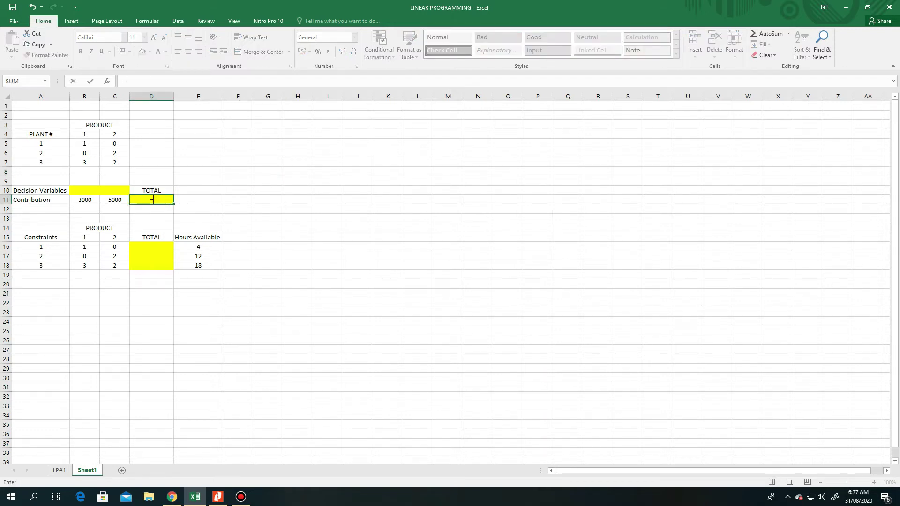
{"action": "type", "text": "("}
{"action": "left_click", "coordinate": [85, 200]}
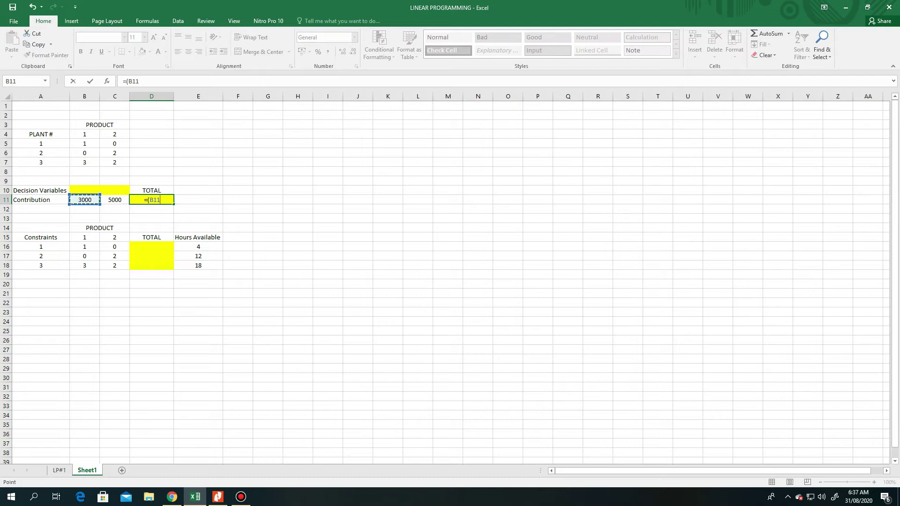
{"action": "type", "text": "*"}
{"action": "left_click", "coordinate": [84, 191]}
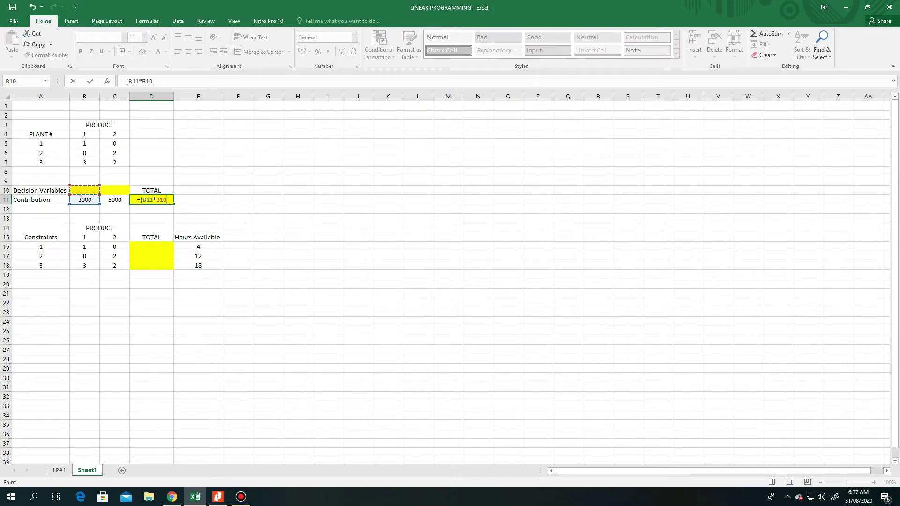
{"action": "type", "text": ")+"}
{"action": "key", "text": "Left"}
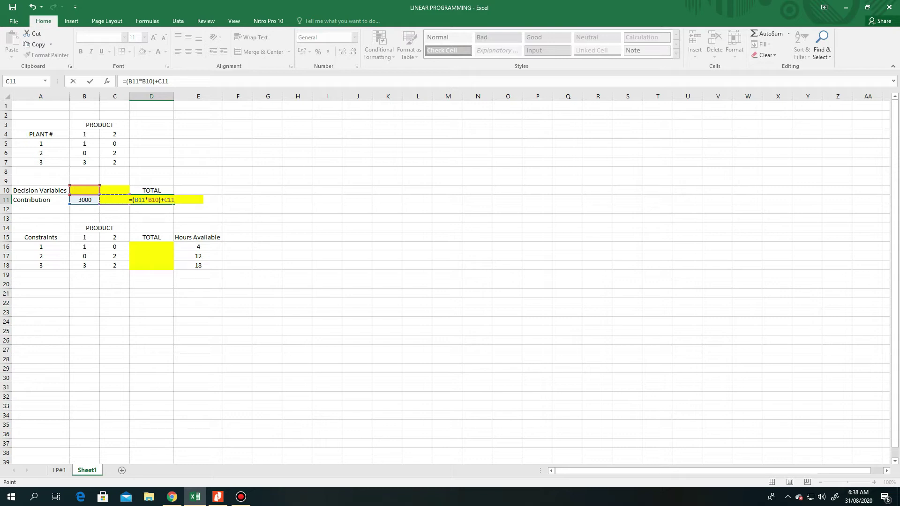
{"action": "left_click", "coordinate": [158, 81]}
{"action": "type", "text": "(B11*"}
{"action": "left_click", "coordinate": [115, 190]}
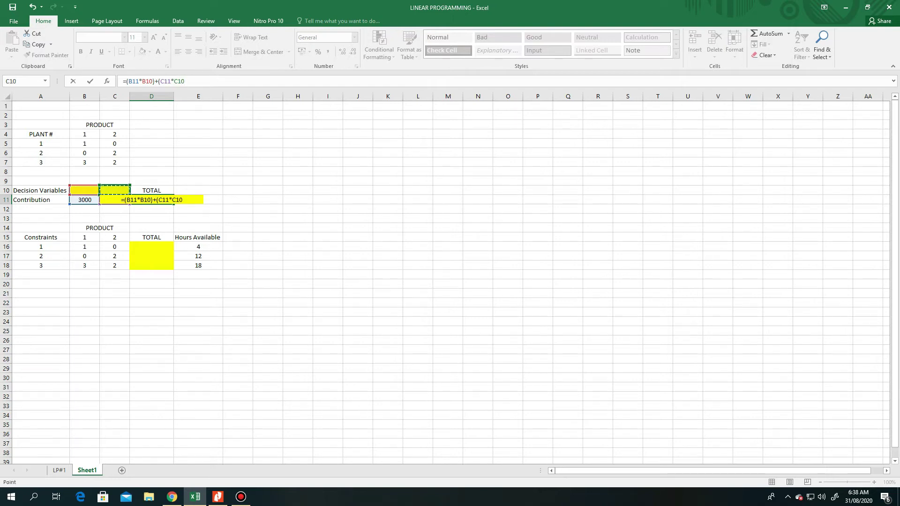
{"action": "type", "text": ")"}
{"action": "key", "text": "Return"}
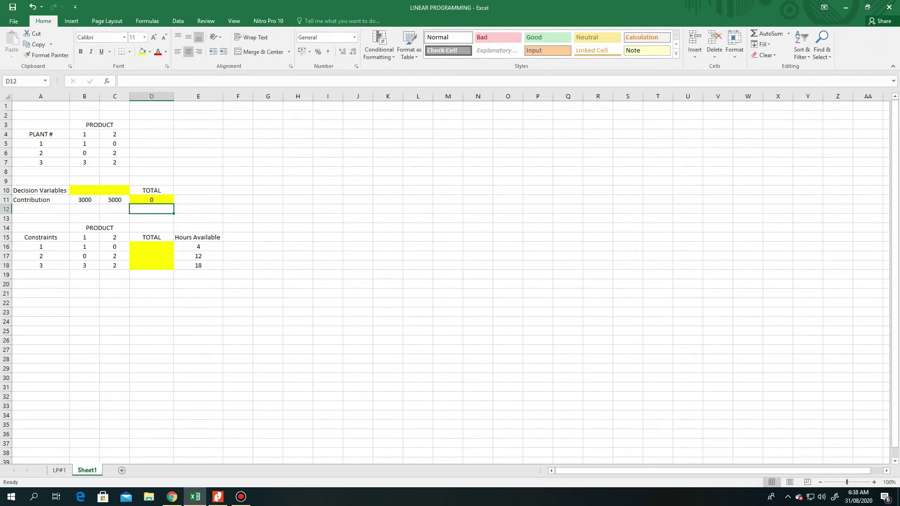
{"action": "left_click", "coordinate": [152, 199]}
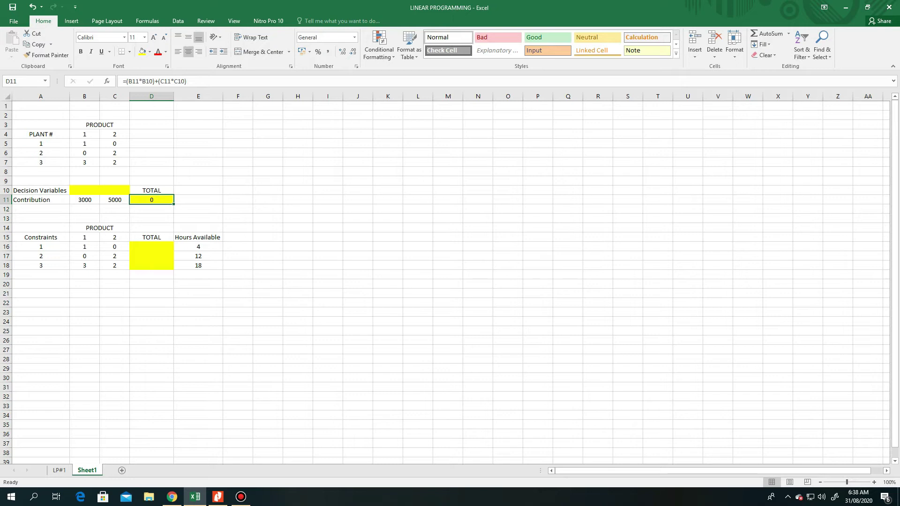
Enter the total formula =(B16*B10)+(C16*C10) for constraint 1 in cell D16.
{"action": "key", "text": "Down"}
{"action": "key", "text": "Down"}
{"action": "key", "text": "Down"}
{"action": "key", "text": "Down"}
{"action": "key", "text": "Down"}
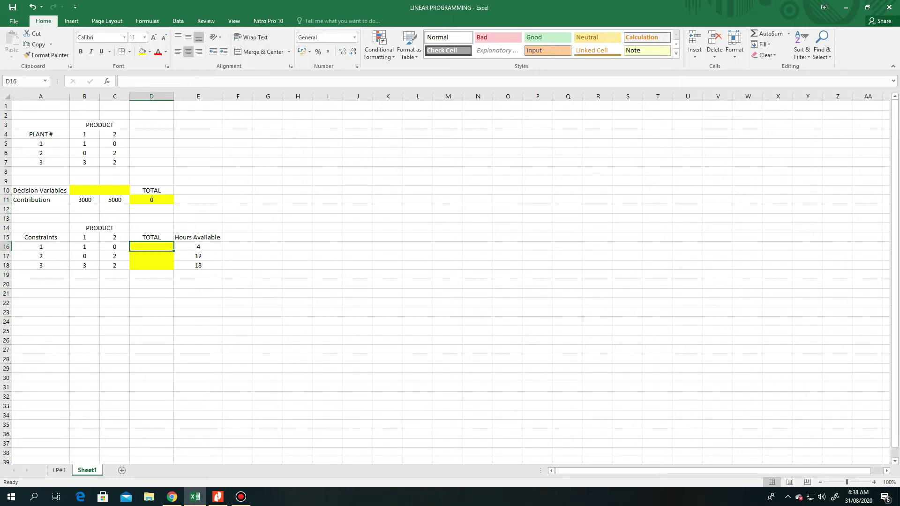
{"action": "key", "text": "shift+Down"}
{"action": "key", "text": "shift+Down"}
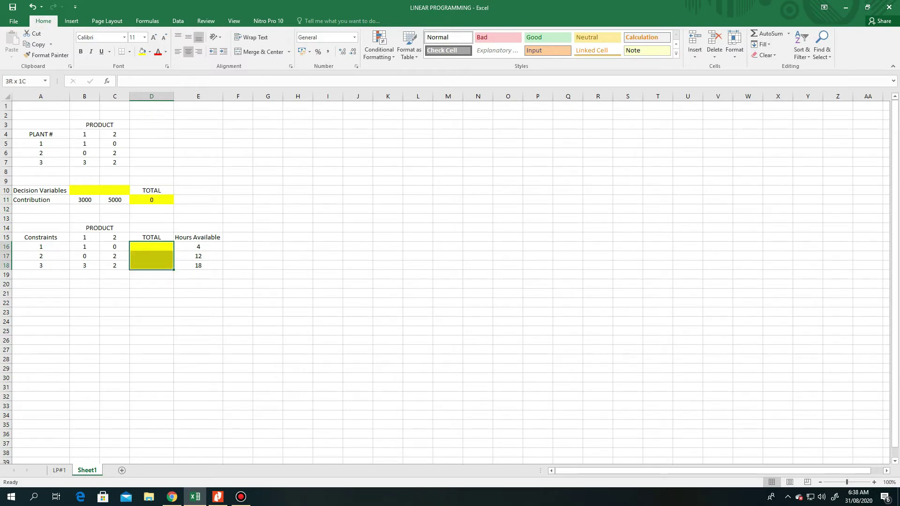
{"action": "key", "text": "shift+Up"}
{"action": "key", "text": "shift+Up"}
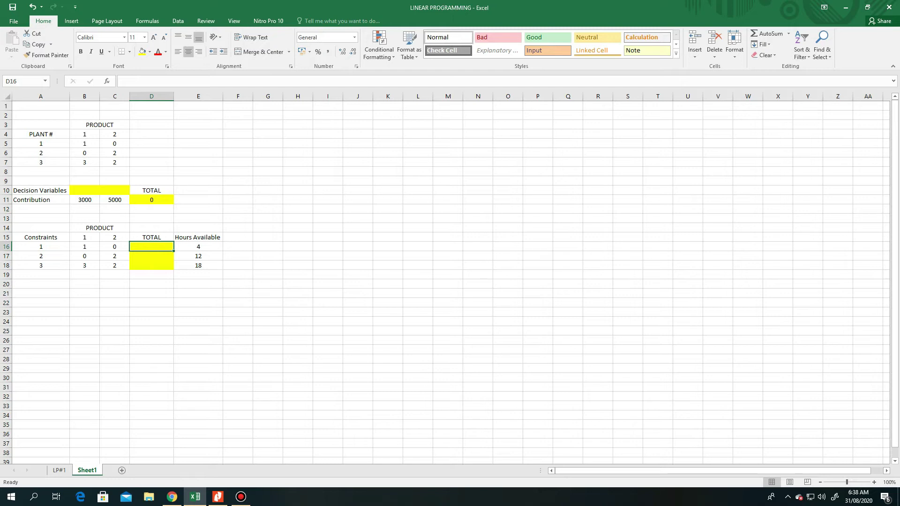
{"action": "type", "text": "=("}
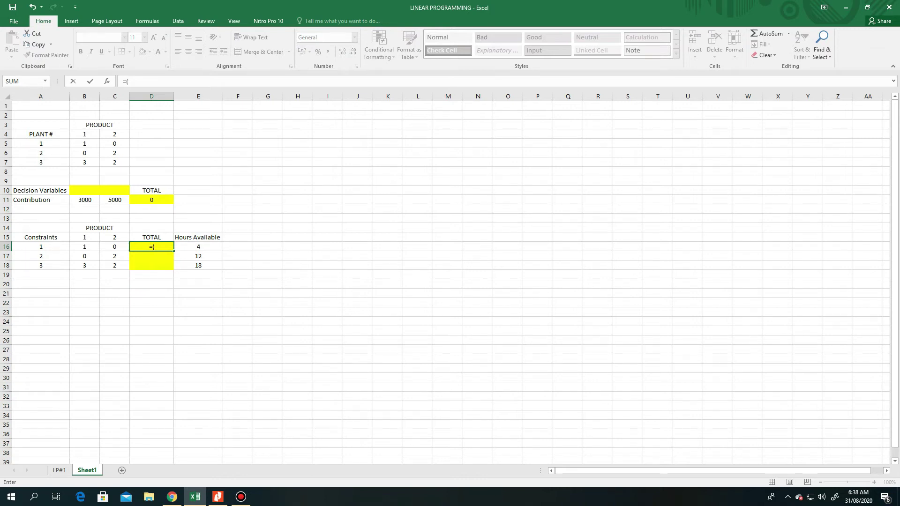
{"action": "left_click", "coordinate": [84, 246]}
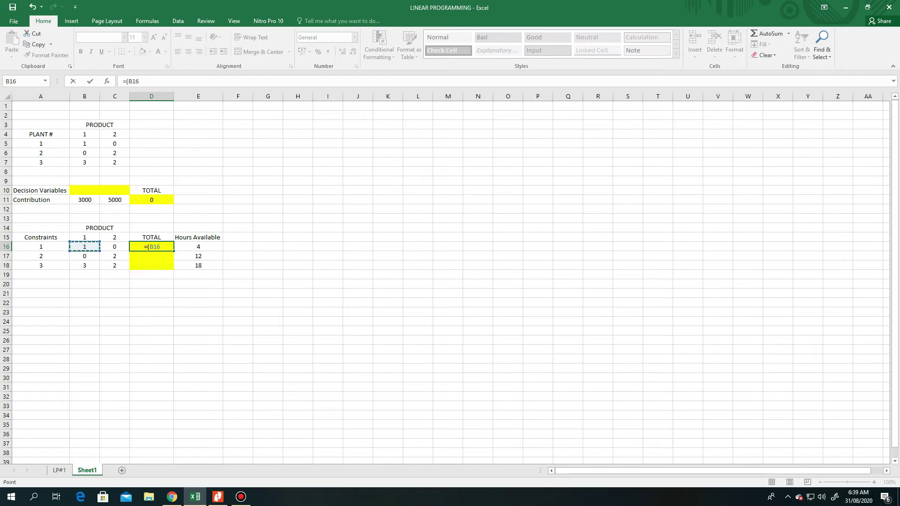
{"action": "type", "text": "*"}
{"action": "left_click", "coordinate": [84, 190]}
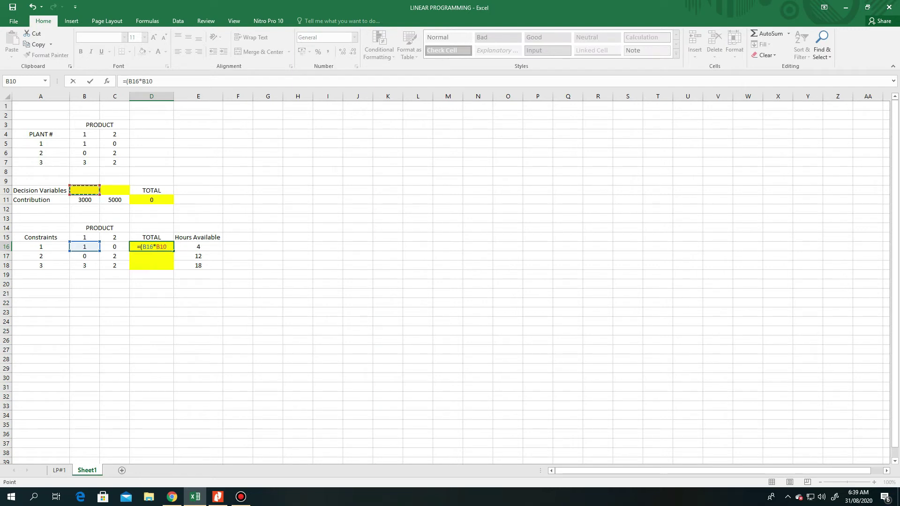
{"action": "type", "text": ")+("}
{"action": "left_click", "coordinate": [114, 247]}
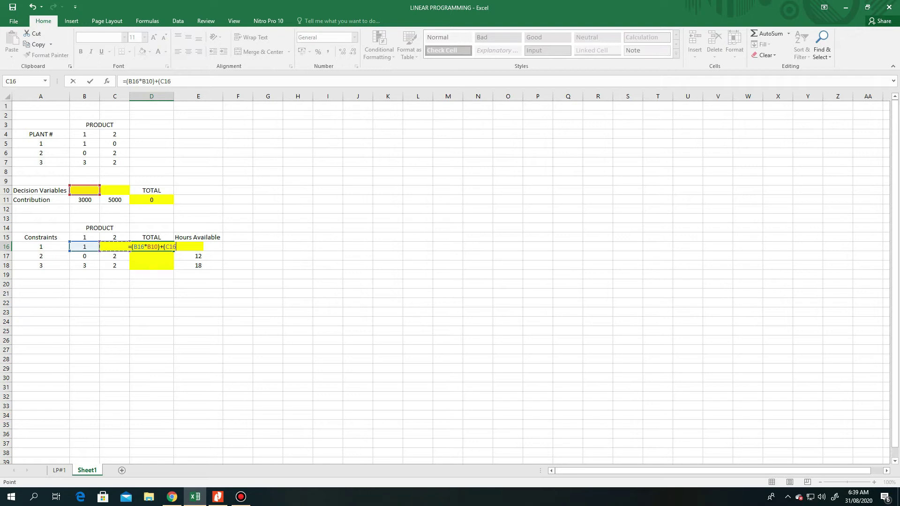
{"action": "type", "text": "*"}
{"action": "left_click", "coordinate": [114, 190]}
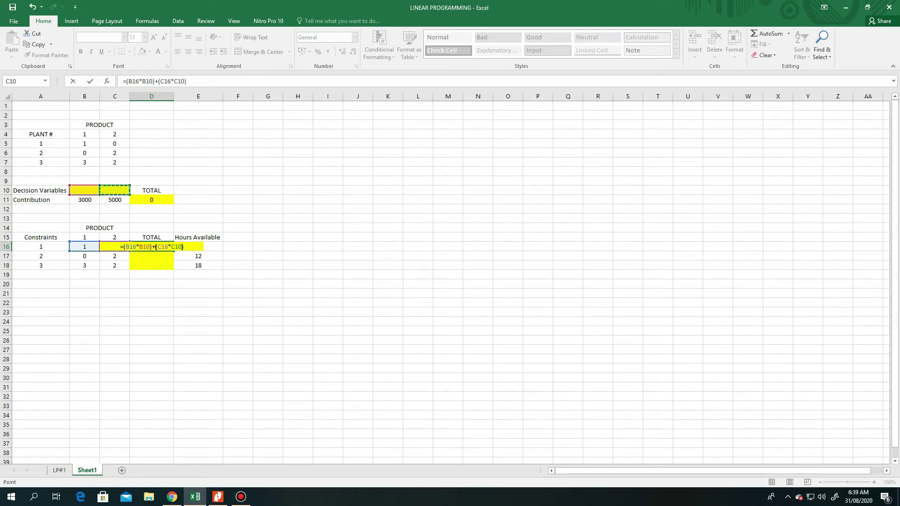
{"action": "key", "text": "Return"}
Try to fill the D16 formula down to D17:D18 and check the cell references in both copies.
{"action": "left_click", "coordinate": [151, 247]}
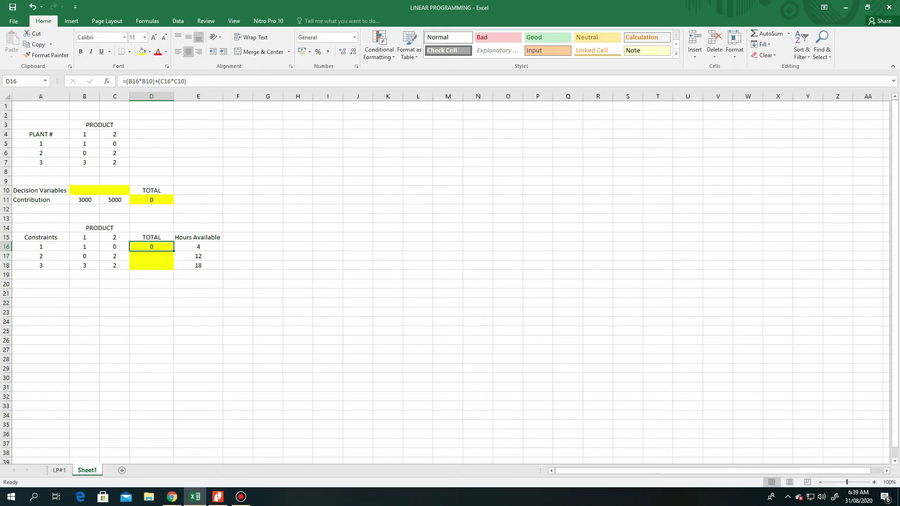
{"action": "left_click_drag", "start_coordinate": [173, 251], "coordinate": [178, 274]}
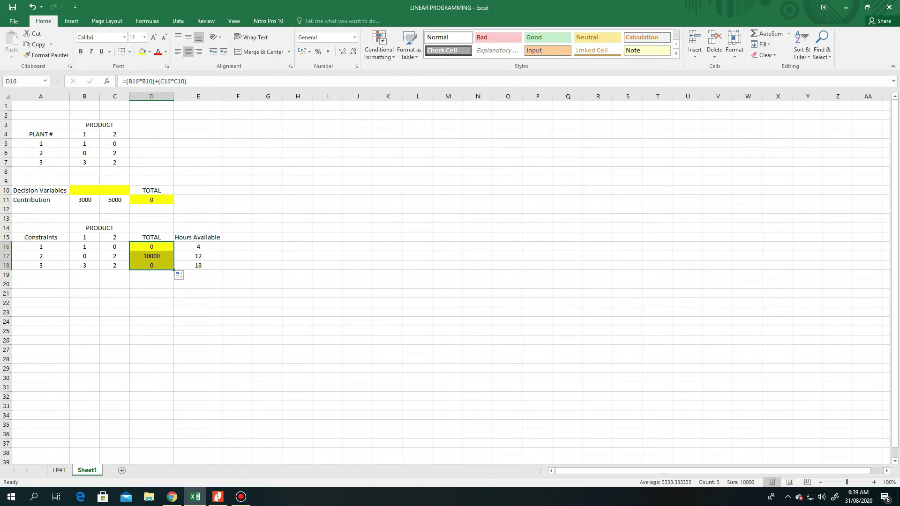
{"action": "left_click", "coordinate": [151, 247]}
{"action": "left_click", "coordinate": [152, 256]}
{"action": "double_click", "coordinate": [151, 257]}
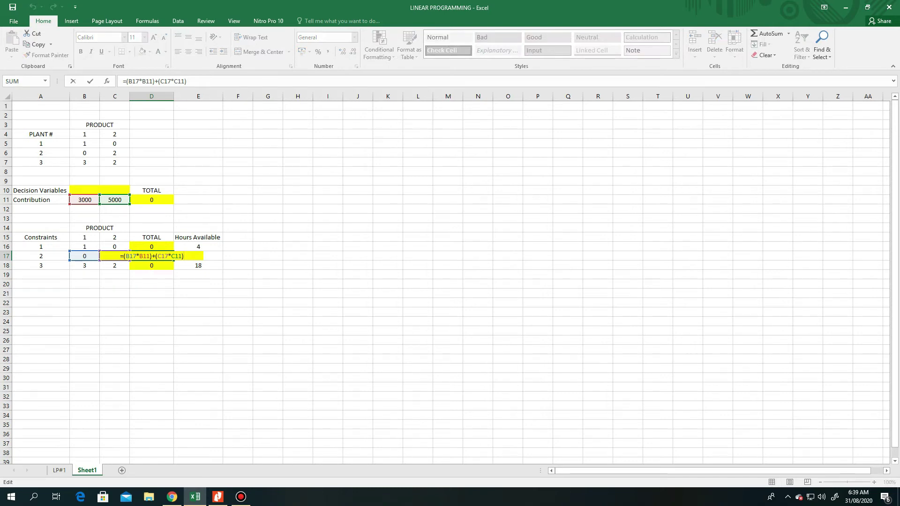
{"action": "key", "text": "ctrl+Return"}
{"action": "left_click", "coordinate": [151, 265]}
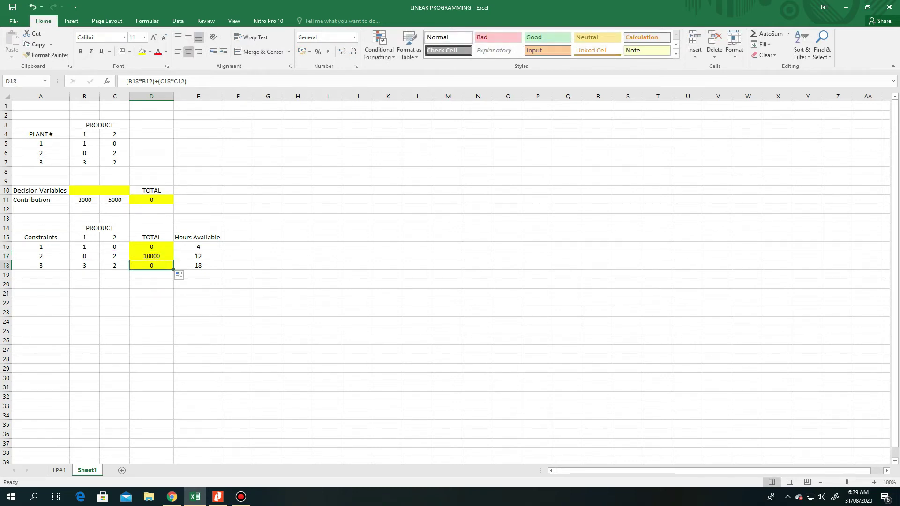
{"action": "key", "text": "F2"}
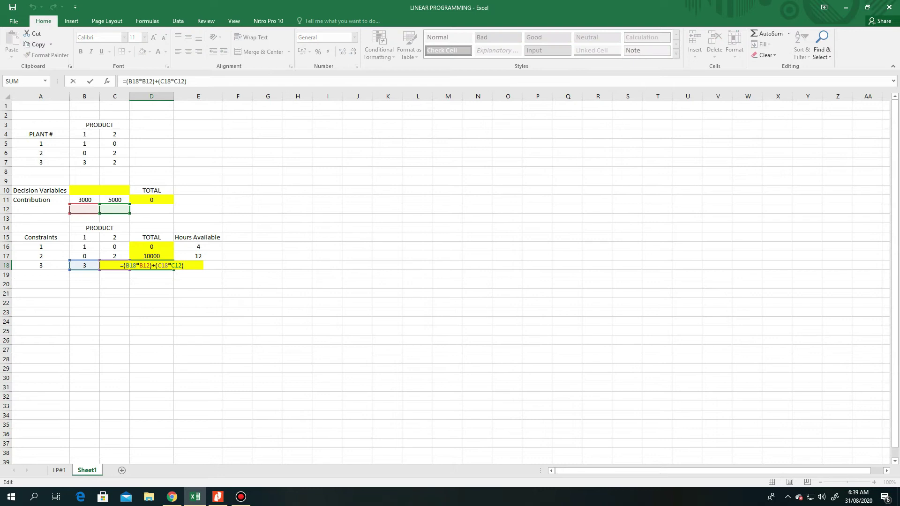
{"action": "key", "text": "ctrl+Return"}
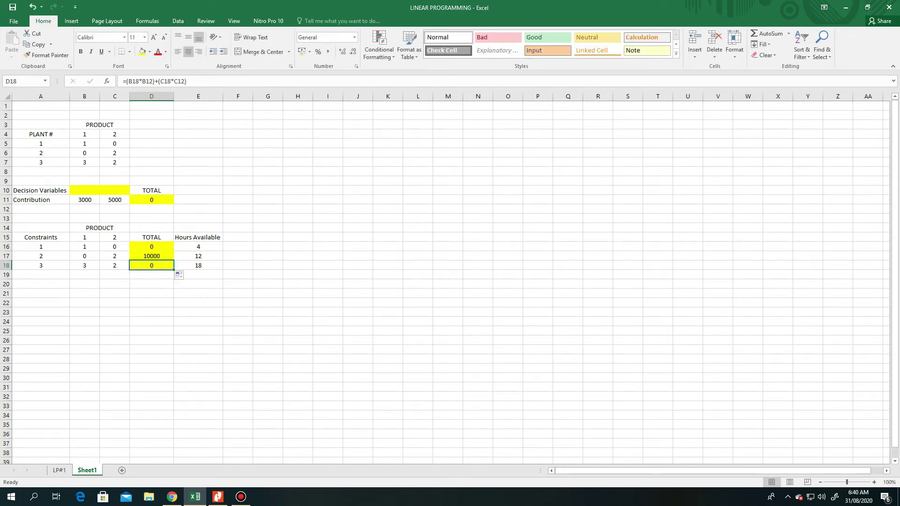
Clear the filled formulas from the constraint totals in D17 and D18.
{"action": "left_click", "coordinate": [152, 257]}
{"action": "key", "text": "Delete"}
{"action": "left_click", "coordinate": [152, 266]}
{"action": "key", "text": "Delete"}
Edit the constraint 1 total in cell D16 to =(B16*B$10)+(C16*C$10), fixing the row of both decision variable references.
{"action": "left_click", "coordinate": [151, 256]}
{"action": "left_click", "coordinate": [151, 247]}
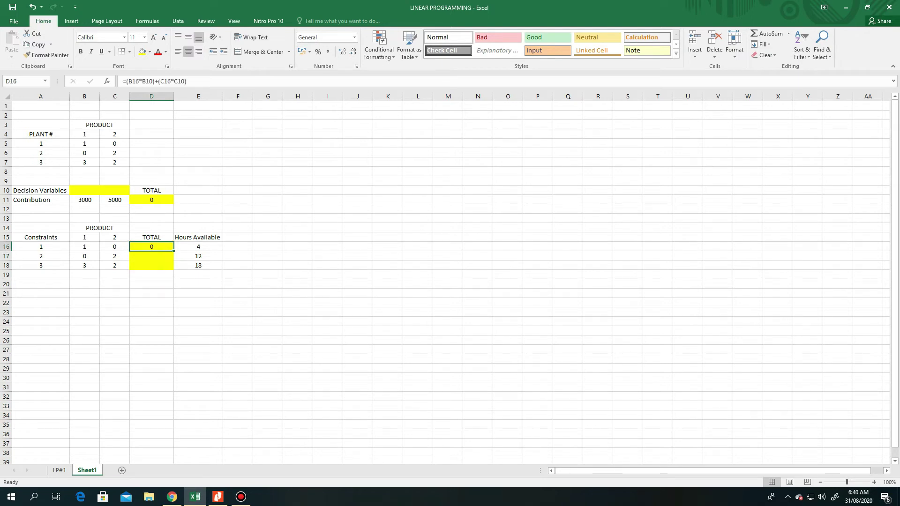
{"action": "key", "text": "F2"}
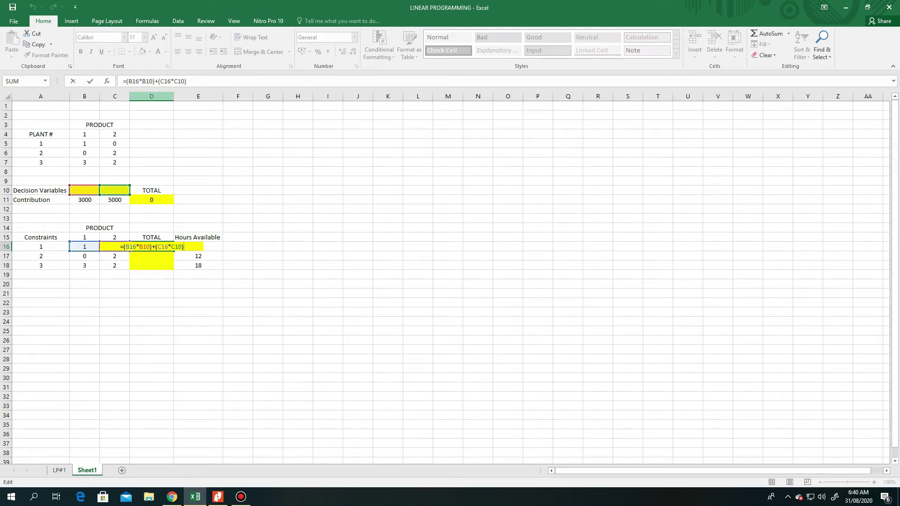
{"action": "left_click", "coordinate": [146, 82]}
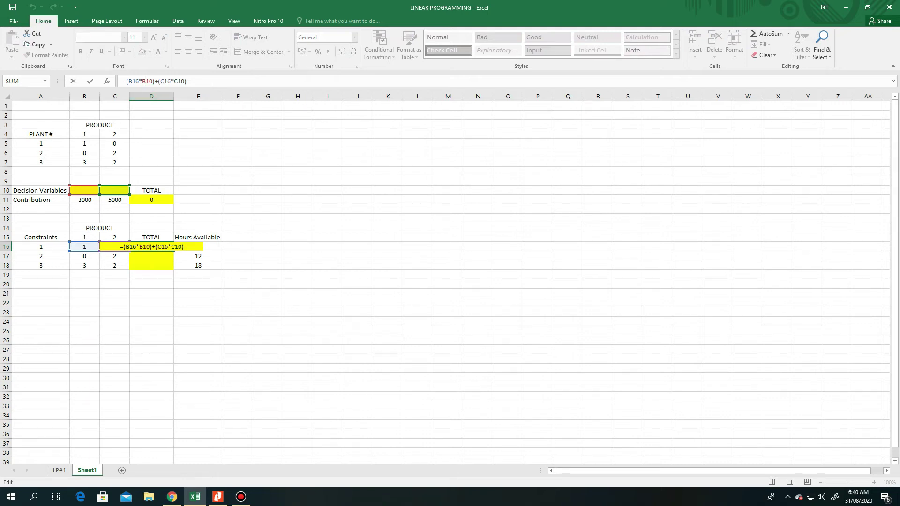
{"action": "type", "text": "$"}
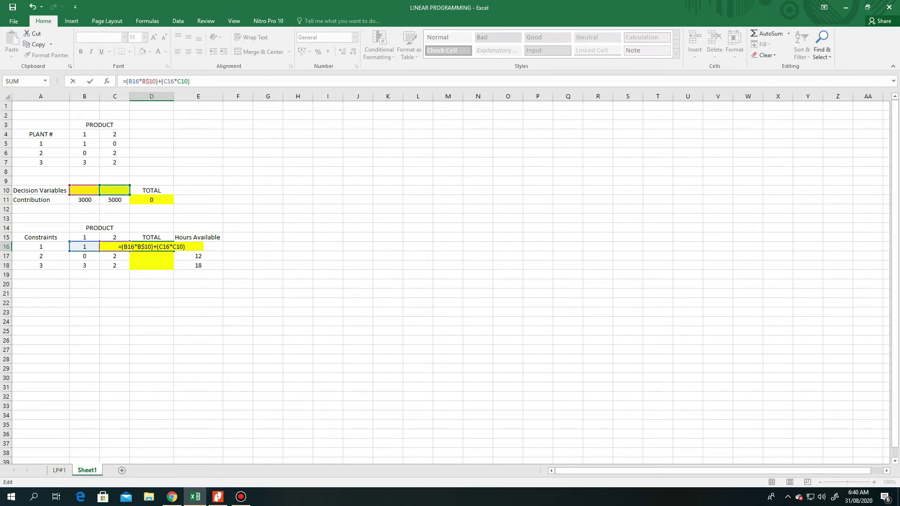
{"action": "left_click", "coordinate": [183, 82]}
{"action": "type", "text": "$"}
{"action": "key", "text": "Return"}
{"action": "left_click", "coordinate": [151, 246]}
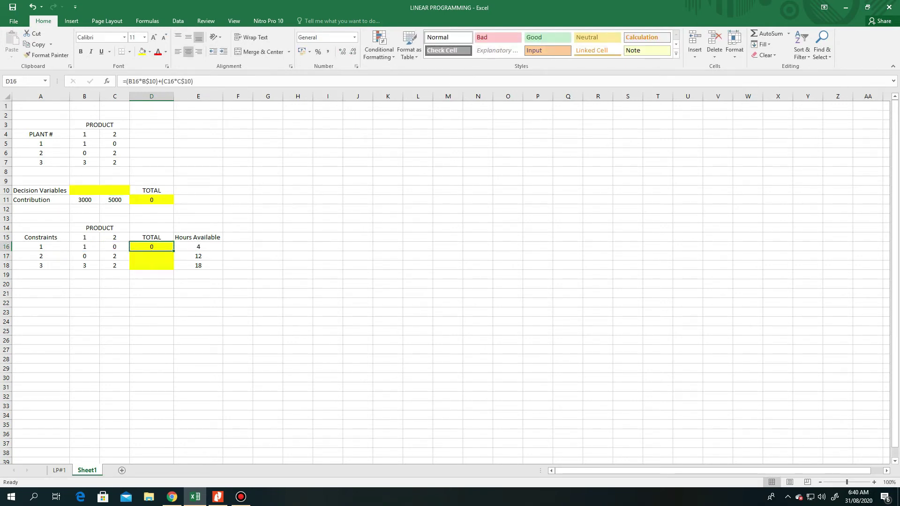
Fill the D16 formula down to D17:D18 and check the cell references in both copies.
{"action": "left_click", "coordinate": [84, 190]}
{"action": "left_click", "coordinate": [114, 191]}
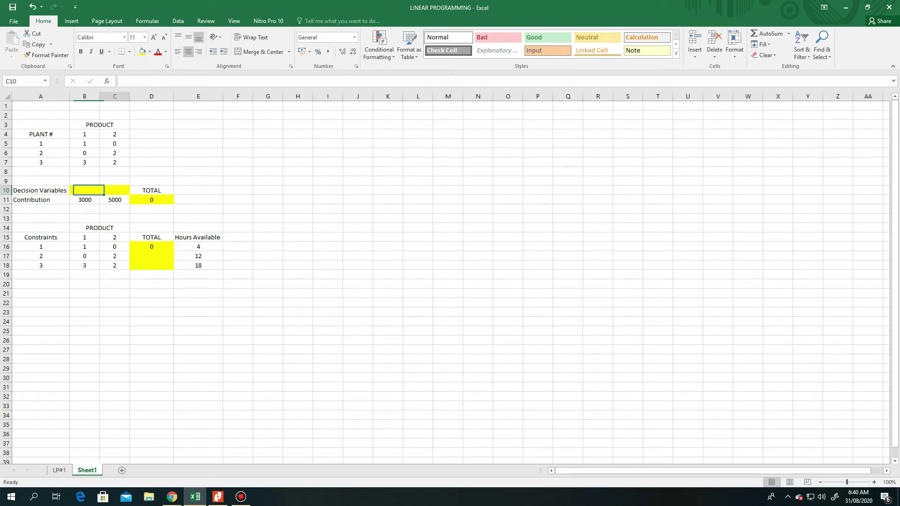
{"action": "left_click", "coordinate": [152, 247]}
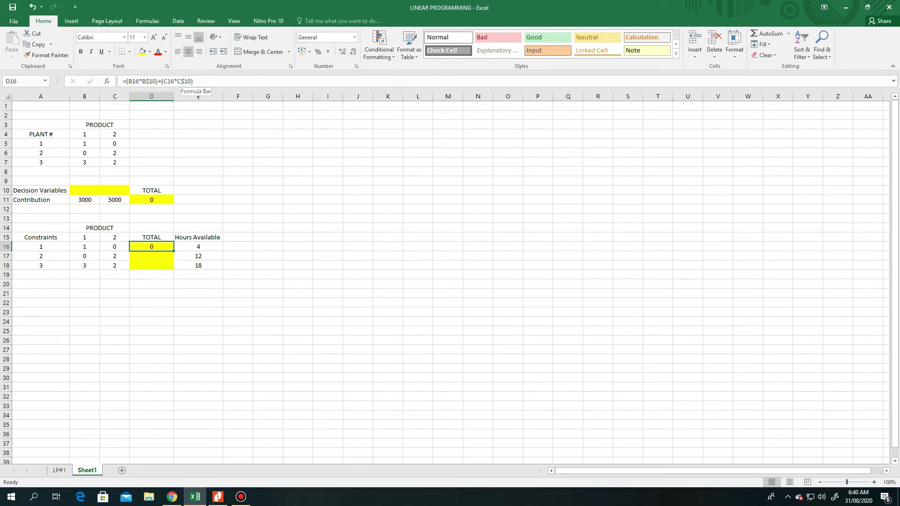
{"action": "left_click_drag", "start_coordinate": [174, 251], "coordinate": [177, 273]}
{"action": "key", "text": "Down"}
{"action": "key", "text": "Down"}
{"action": "key", "text": "Up"}
{"action": "key", "text": "F2"}
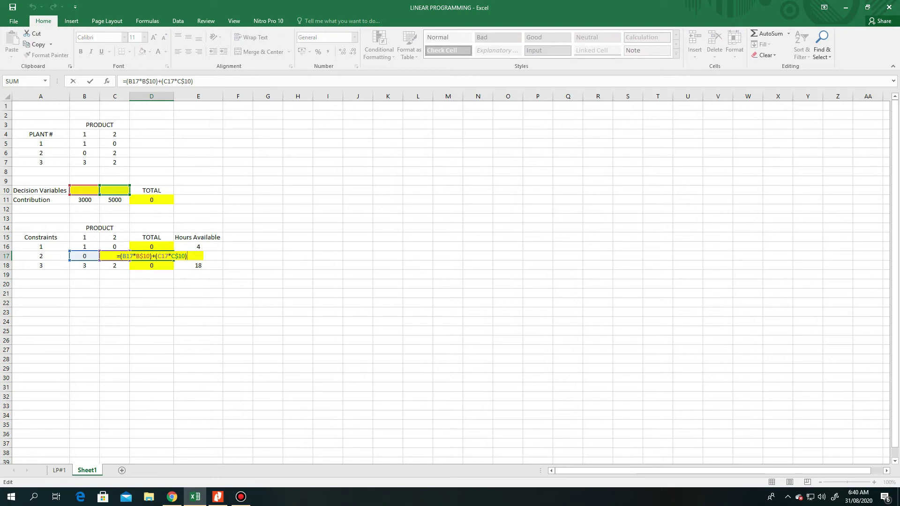
{"action": "key", "text": "Escape"}
{"action": "key", "text": "Down"}
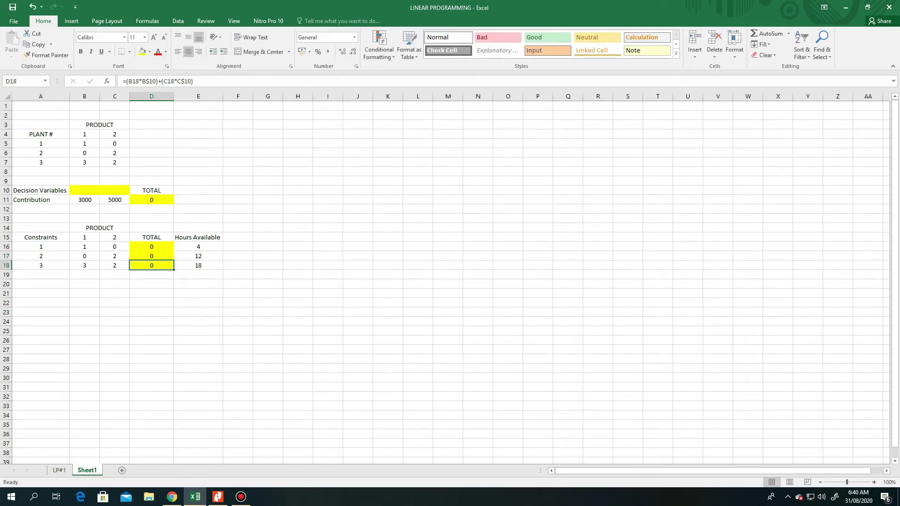
{"action": "key", "text": "F2"}
{"action": "key", "text": "Escape"}
Open Solver and set the objective to maximize the total contribution in cell $D$11.
{"action": "left_click", "coordinate": [151, 201]}
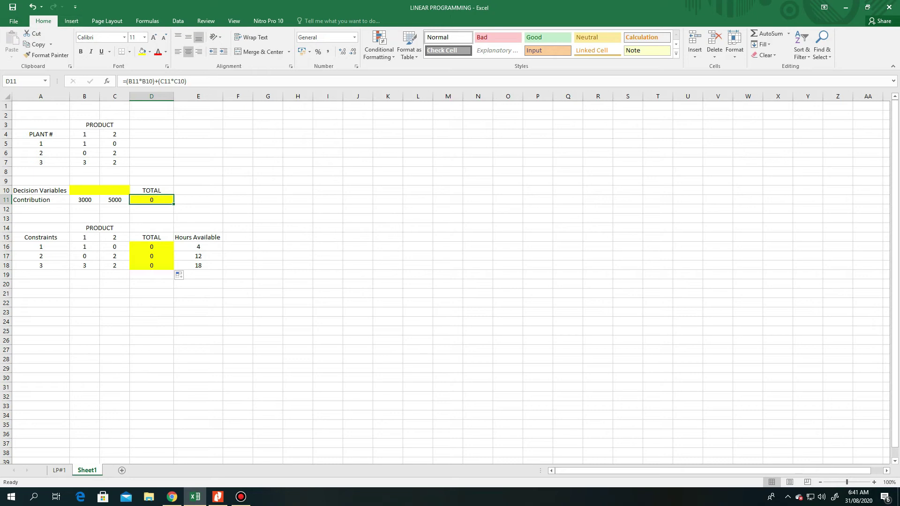
{"action": "left_click", "coordinate": [177, 20]}
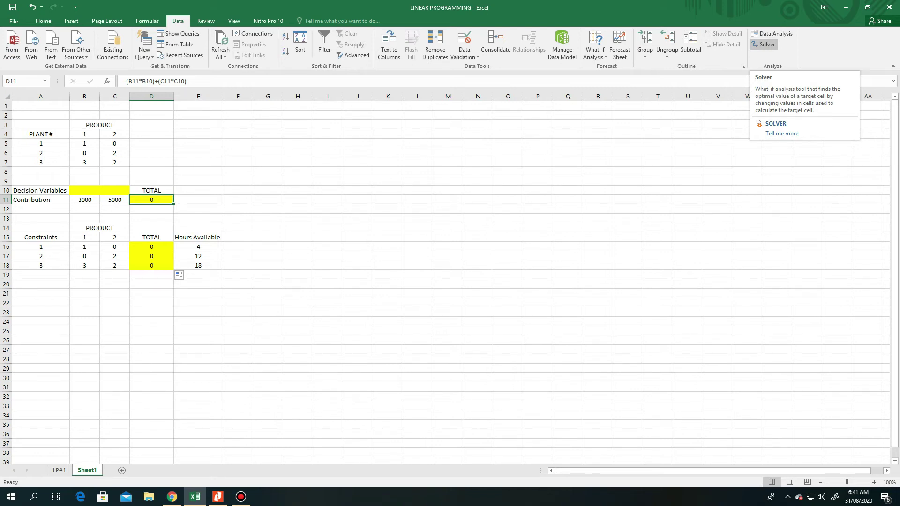
{"action": "left_click", "coordinate": [763, 44]}
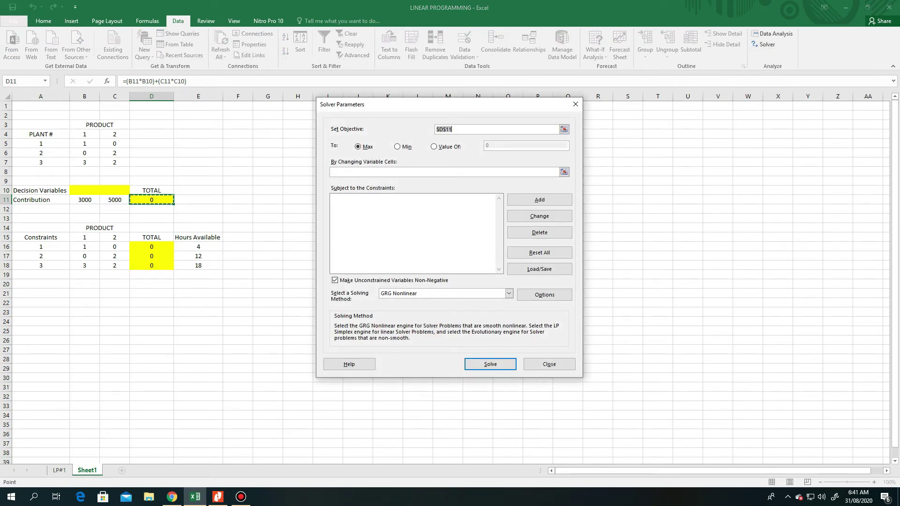
{"action": "key", "text": "BackSpace"}
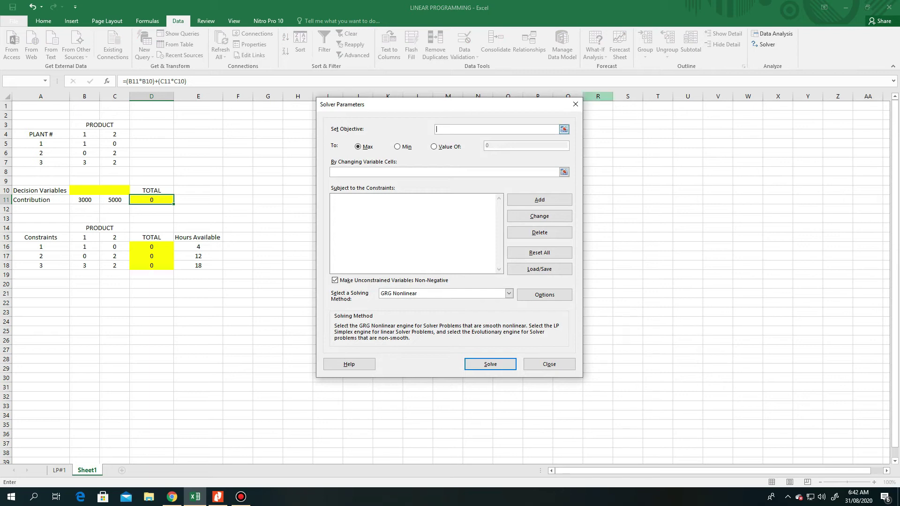
{"action": "left_click", "coordinate": [564, 129]}
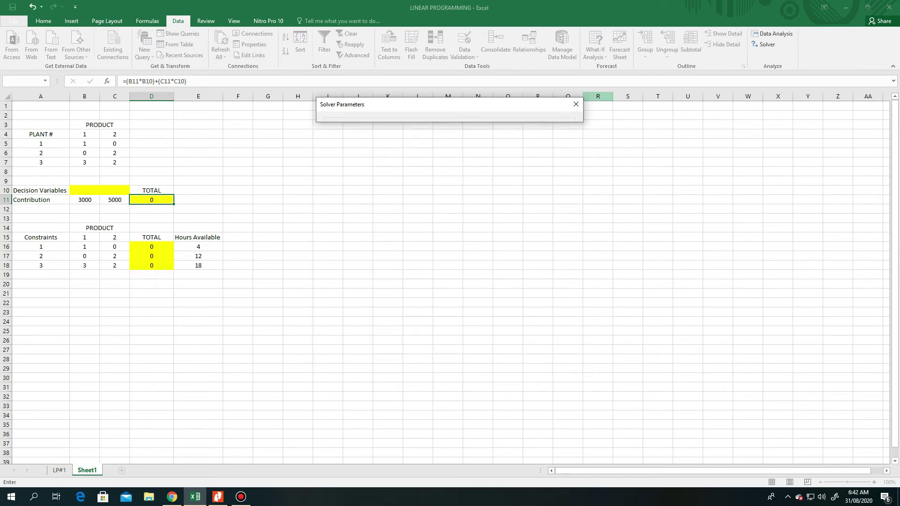
{"action": "left_click", "coordinate": [151, 199]}
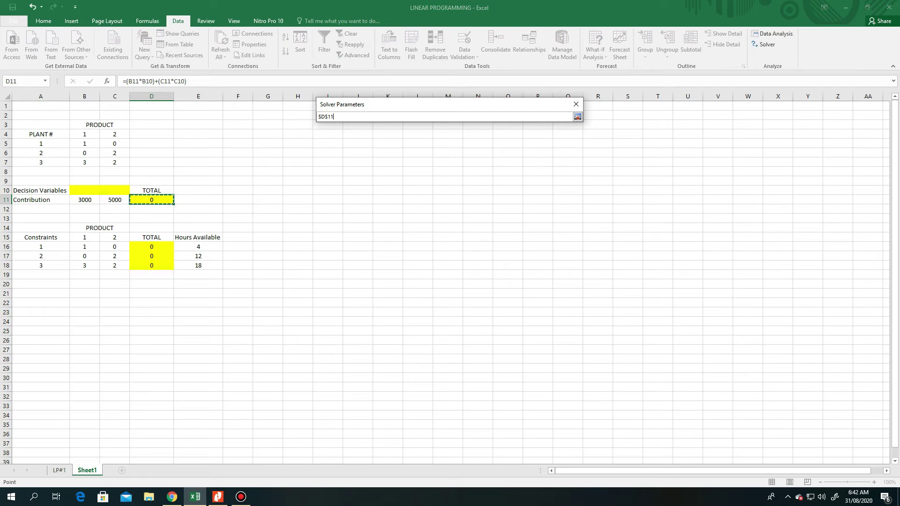
{"action": "left_click", "coordinate": [577, 117]}
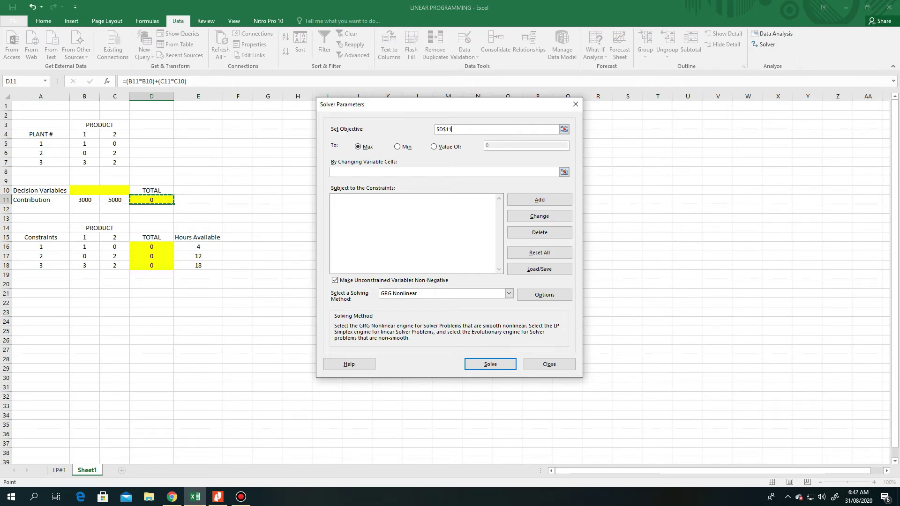
{"action": "left_click", "coordinate": [399, 146]}
{"action": "left_click", "coordinate": [359, 147]}
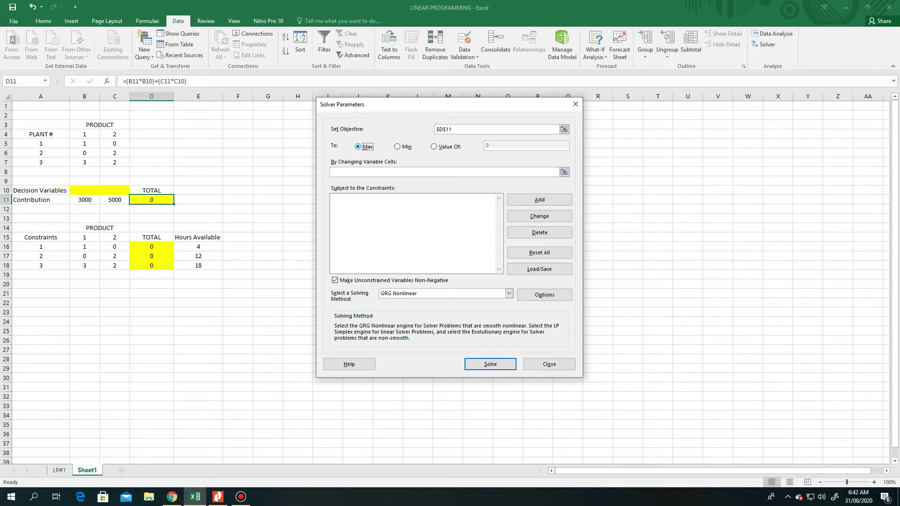
{"action": "left_click", "coordinate": [444, 172]}
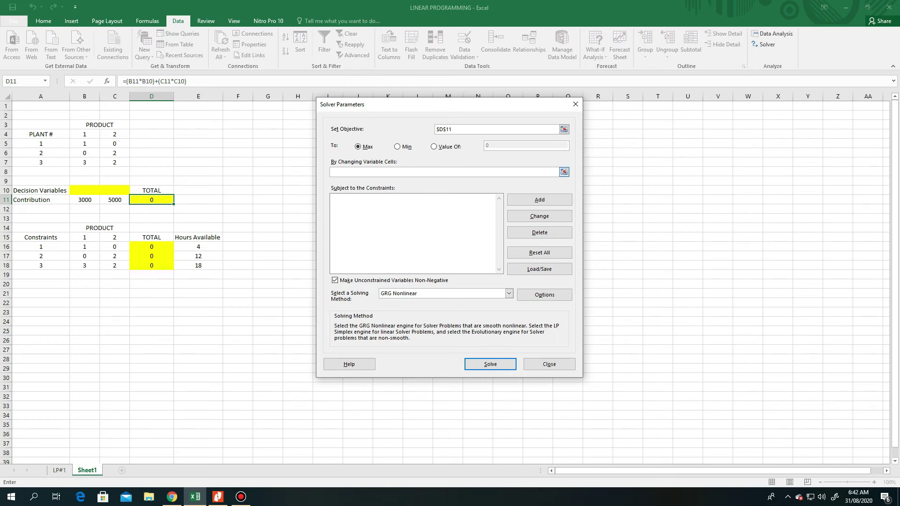
{"action": "left_click", "coordinate": [564, 172]}
{"action": "left_click", "coordinate": [151, 200]}
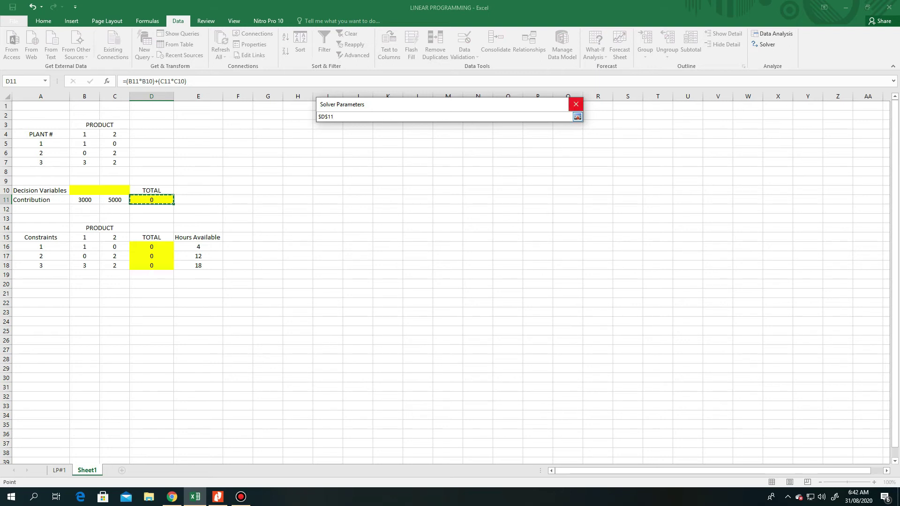
{"action": "left_click", "coordinate": [577, 116]}
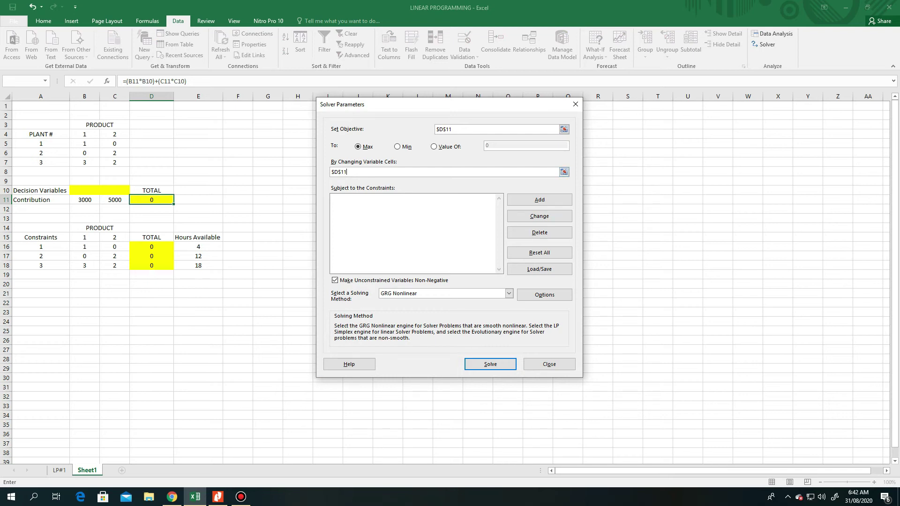
{"action": "left_click_drag", "start_coordinate": [348, 172], "coordinate": [330, 172]}
{"action": "key", "text": "BackSpace"}
Set Solver's changing variable cells to the decision variables in $B$10:$C$10.
{"action": "left_click", "coordinate": [564, 171]}
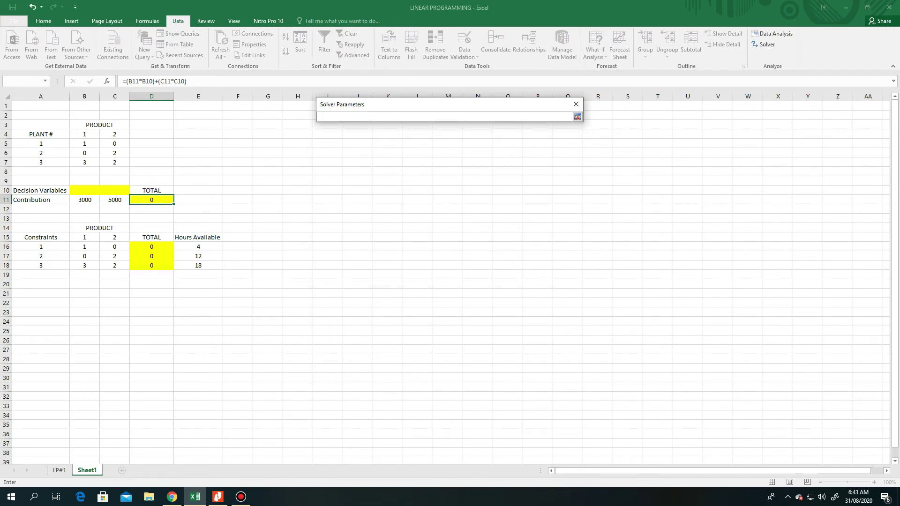
{"action": "left_click_drag", "start_coordinate": [77, 190], "coordinate": [126, 193]}
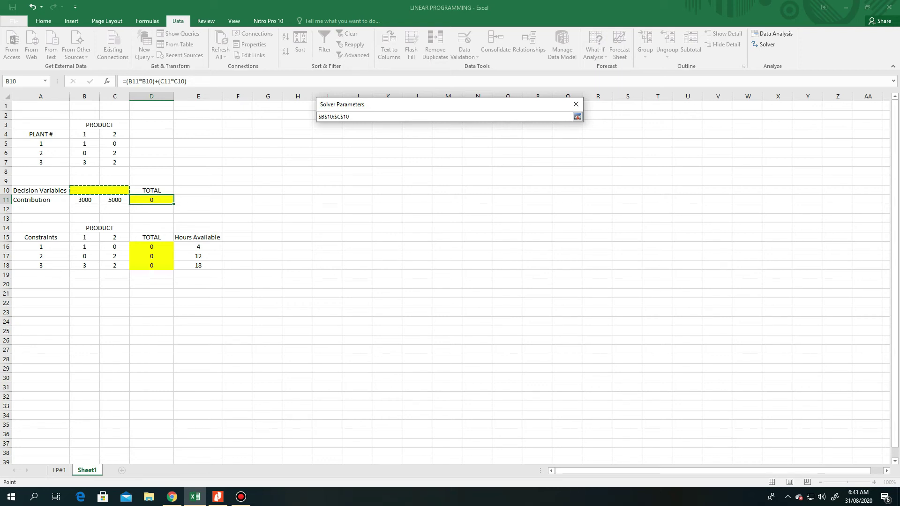
{"action": "left_click", "coordinate": [85, 191]}
{"action": "left_click_drag", "start_coordinate": [84, 190], "coordinate": [121, 191]}
{"action": "left_click", "coordinate": [577, 117]}
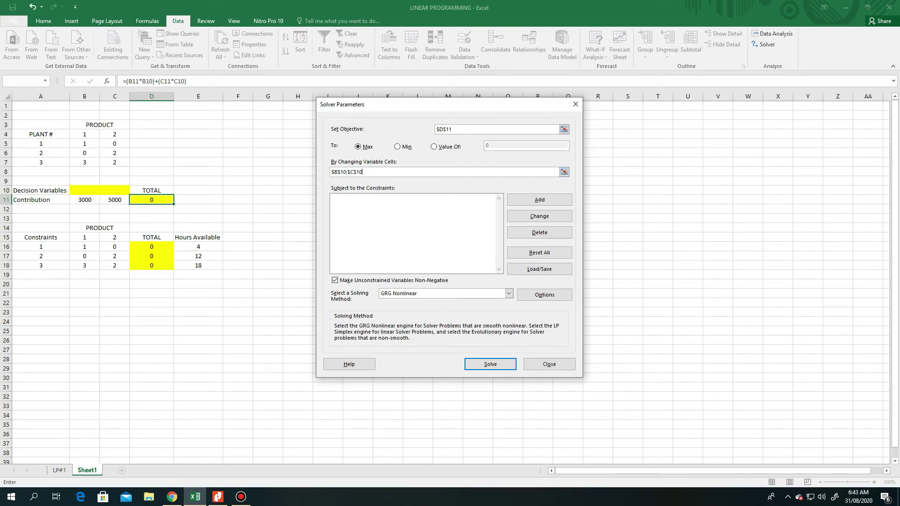
Add a Solver constraint that limits the constraint 1 total to its available hours, $D$16 <= $E$16.
{"action": "left_click", "coordinate": [412, 220]}
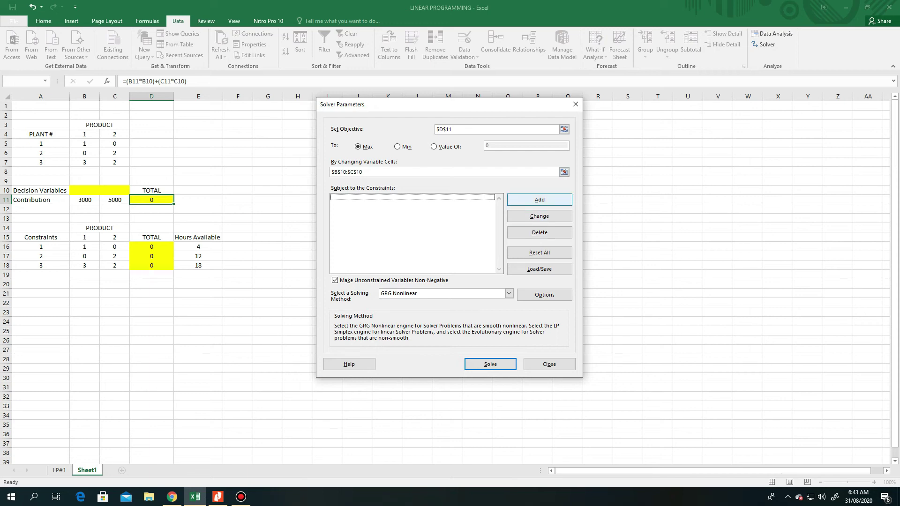
{"action": "left_click", "coordinate": [539, 200]}
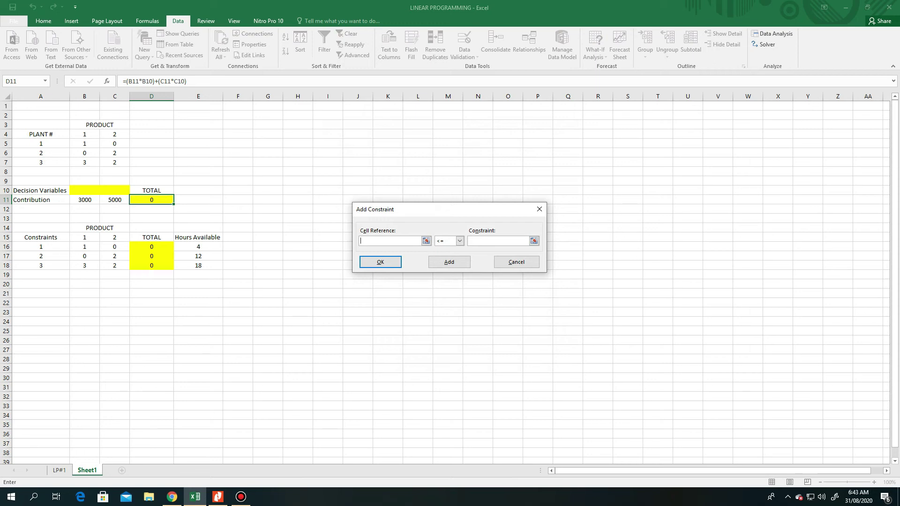
{"action": "left_click", "coordinate": [151, 247]}
{"action": "left_click", "coordinate": [533, 240]}
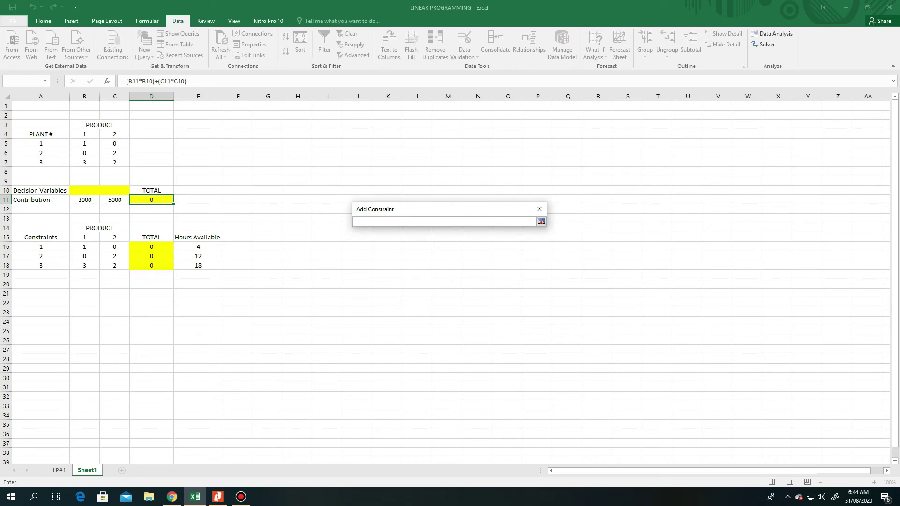
{"action": "left_click", "coordinate": [198, 246]}
{"action": "left_click", "coordinate": [540, 221]}
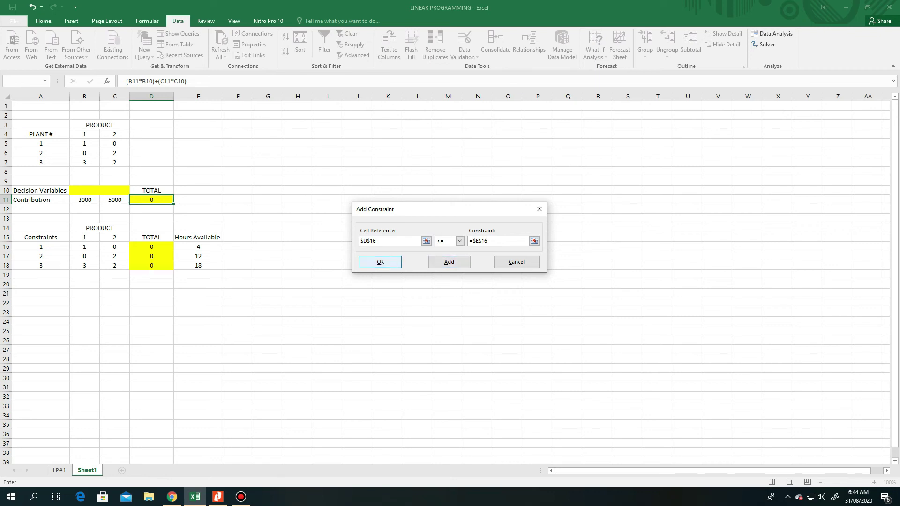
{"action": "left_click", "coordinate": [449, 262]}
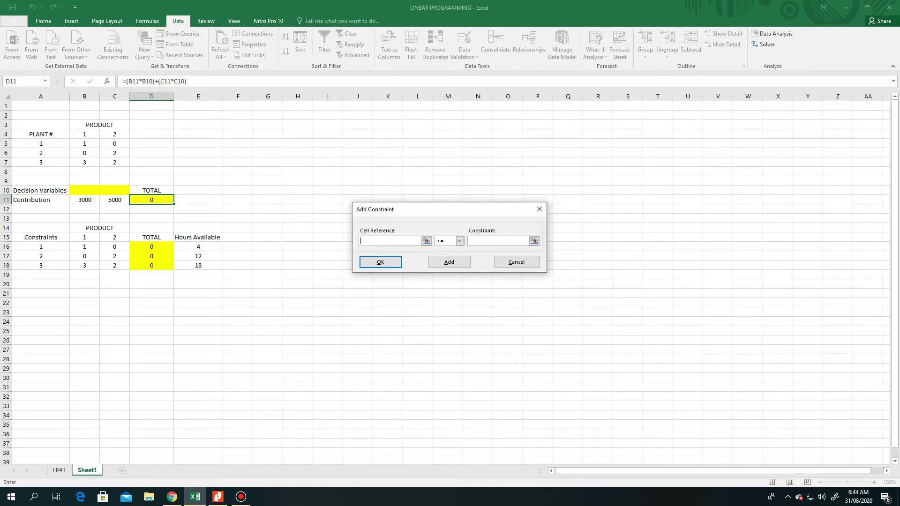
Add a Solver constraint that limits the constraint 2 total to its available hours, $D$17 <= $E$17.
{"action": "left_click", "coordinate": [151, 257]}
{"action": "left_click", "coordinate": [534, 240]}
{"action": "left_click", "coordinate": [198, 256]}
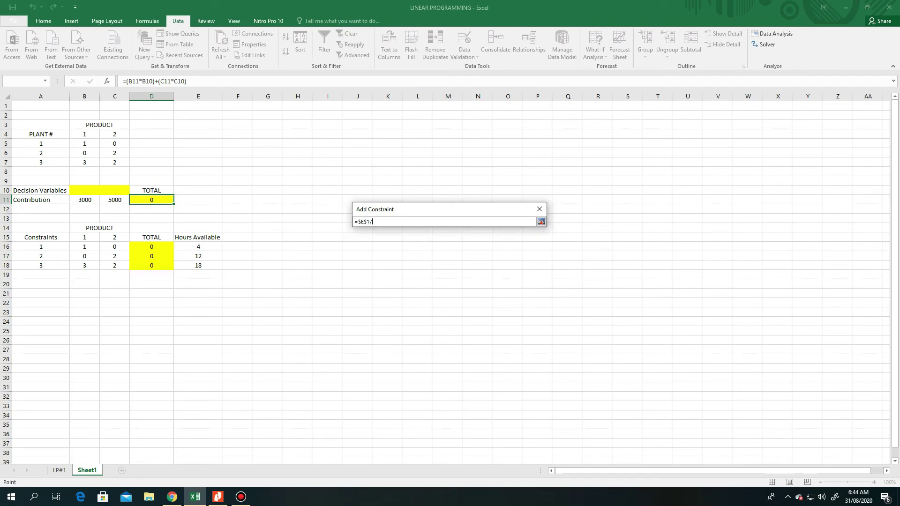
{"action": "left_click", "coordinate": [540, 221]}
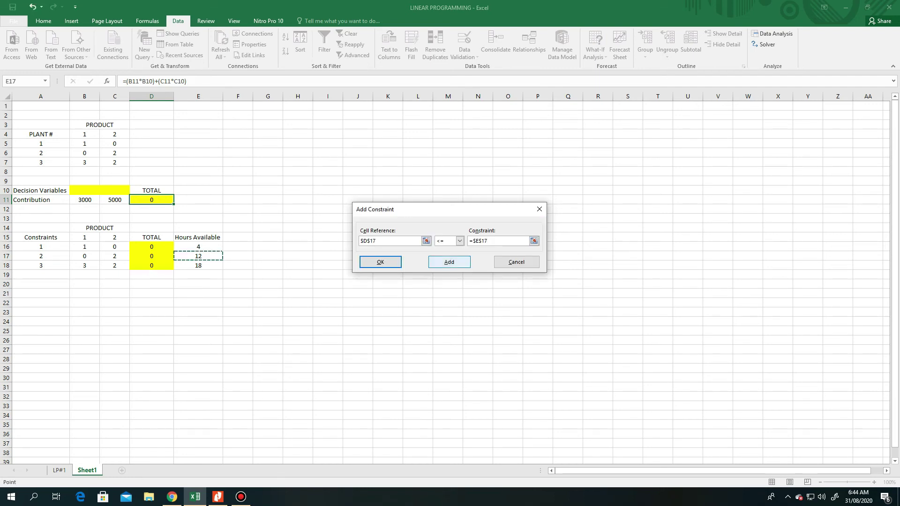
{"action": "left_click", "coordinate": [449, 262]}
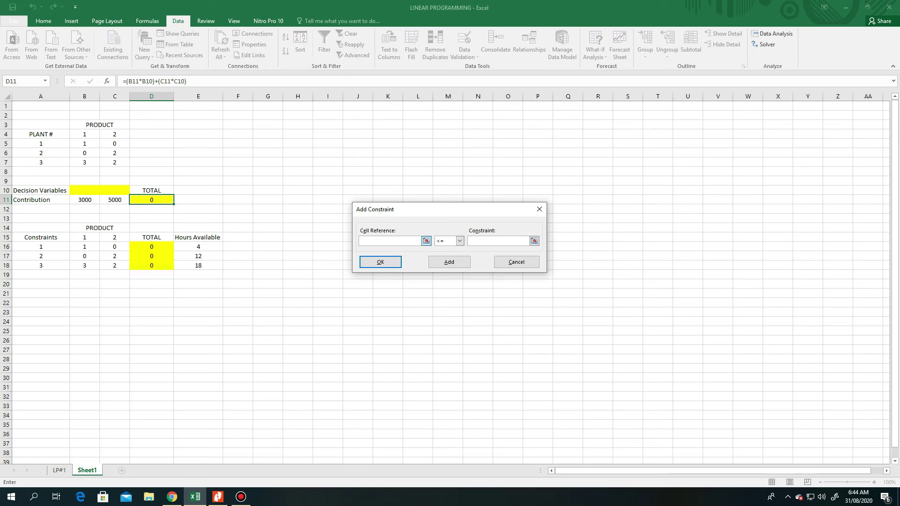
Add a Solver constraint that limits the constraint 3 total to its available hours, $D$18 <= $E$18, and finish adding constraints.
{"action": "left_click", "coordinate": [425, 240]}
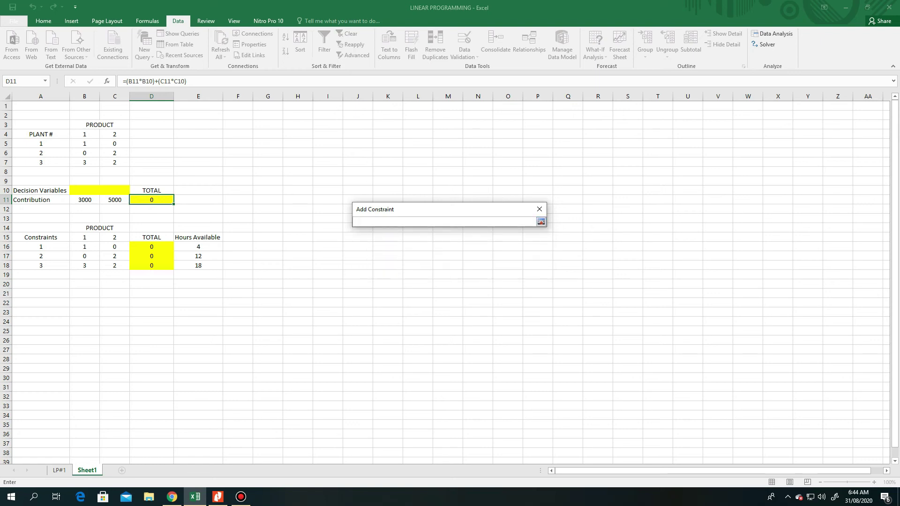
{"action": "left_click", "coordinate": [151, 265]}
{"action": "left_click", "coordinate": [540, 221]}
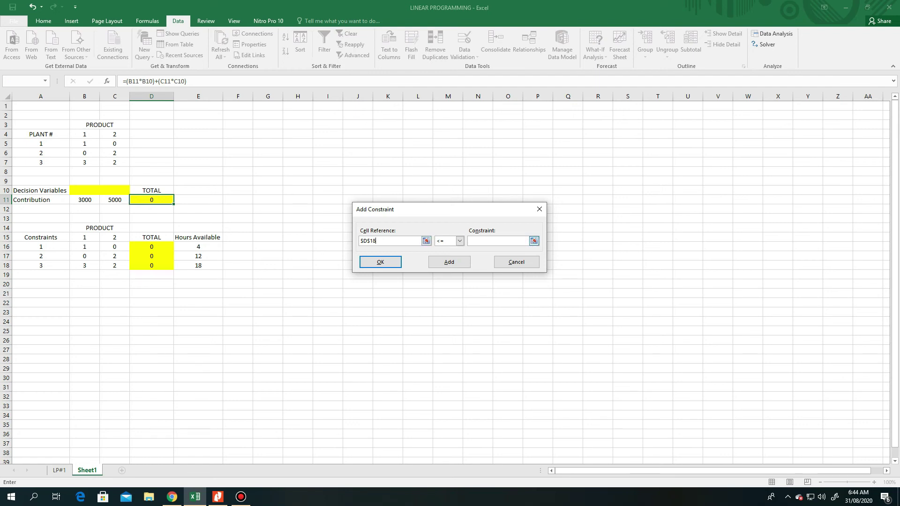
{"action": "left_click", "coordinate": [534, 240]}
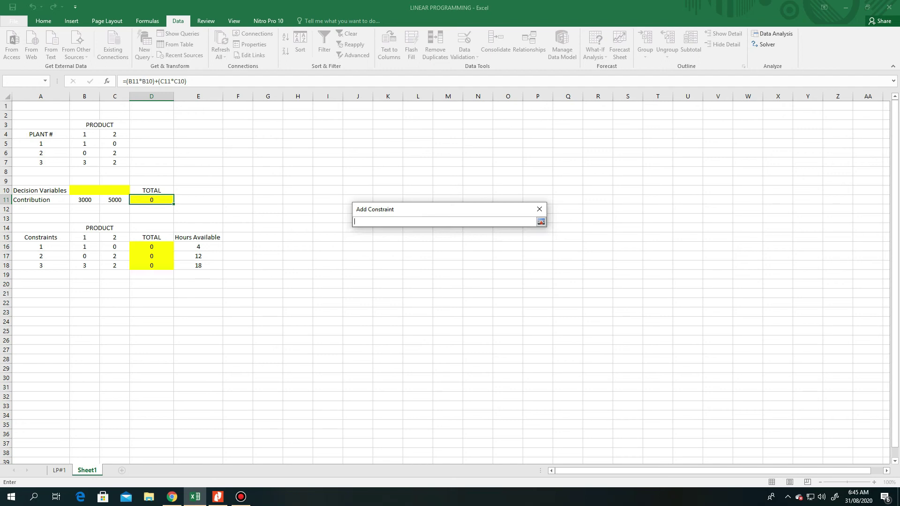
{"action": "left_click", "coordinate": [199, 265]}
{"action": "key", "text": "Return"}
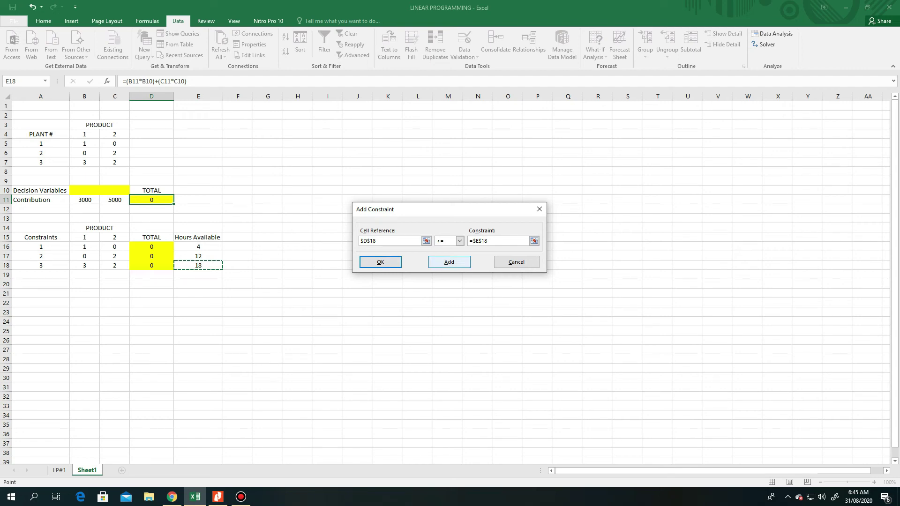
{"action": "left_click", "coordinate": [380, 262]}
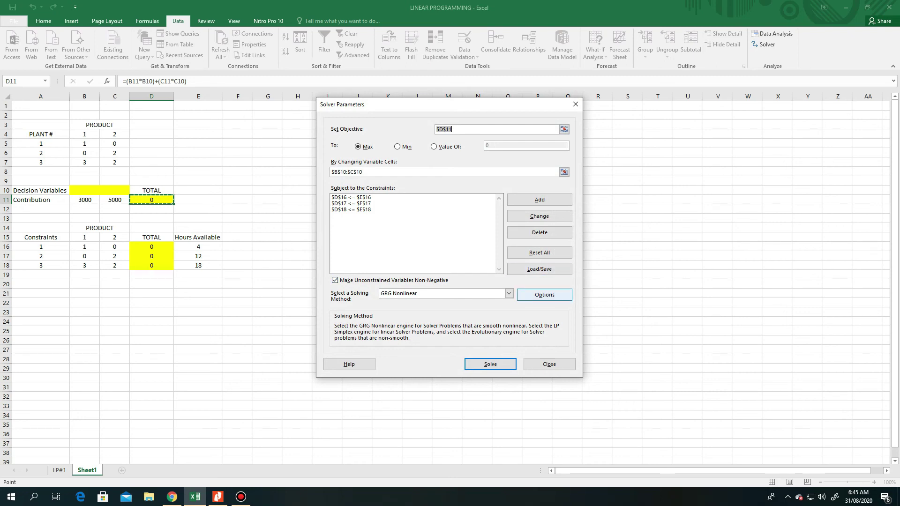
Review Solver's options for all methods, GRG Nonlinear and Evolutionary, and accept them without changing any setting.
{"action": "left_click", "coordinate": [543, 294]}
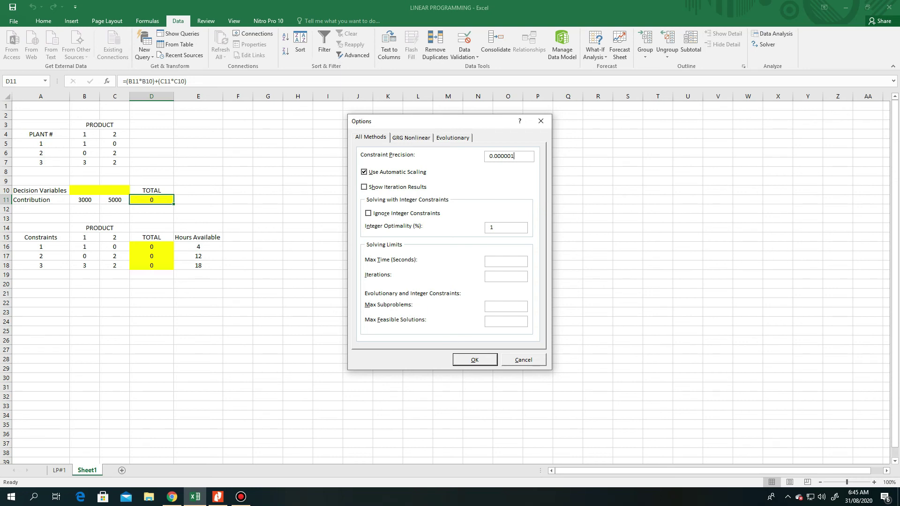
{"action": "left_click", "coordinate": [411, 138]}
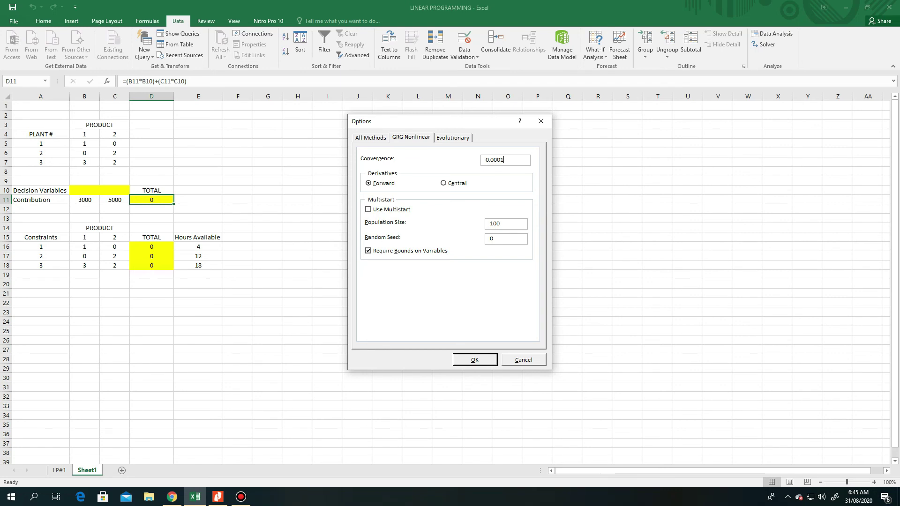
{"action": "key", "text": "ctrl+Tab"}
{"action": "key", "text": "ctrl+Tab"}
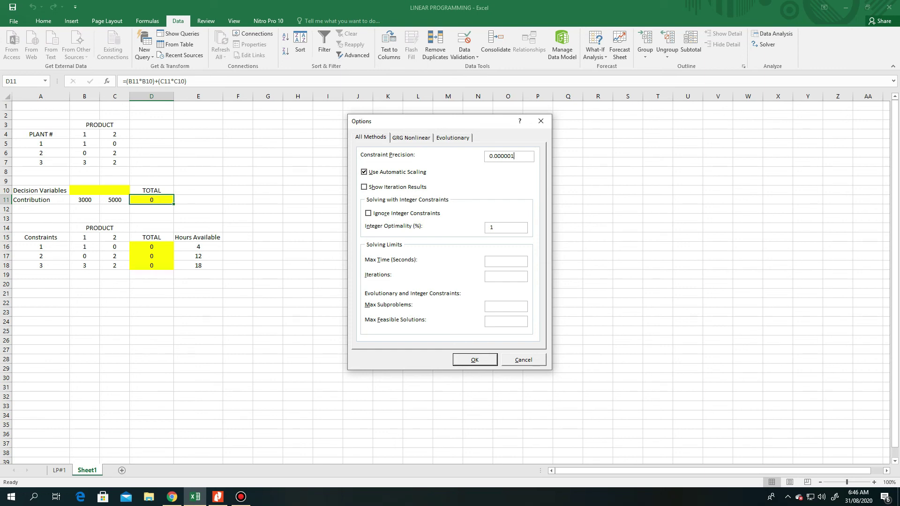
{"action": "left_click", "coordinate": [411, 137]}
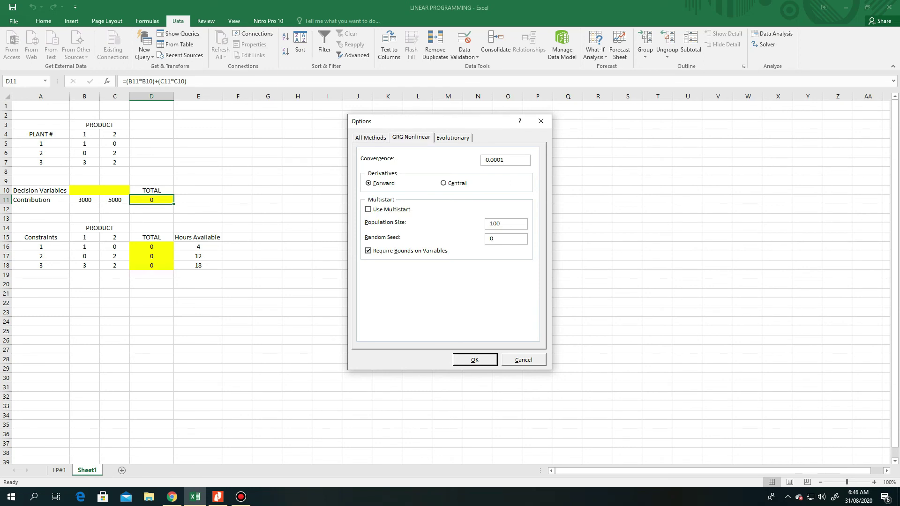
{"action": "left_click", "coordinate": [452, 138]}
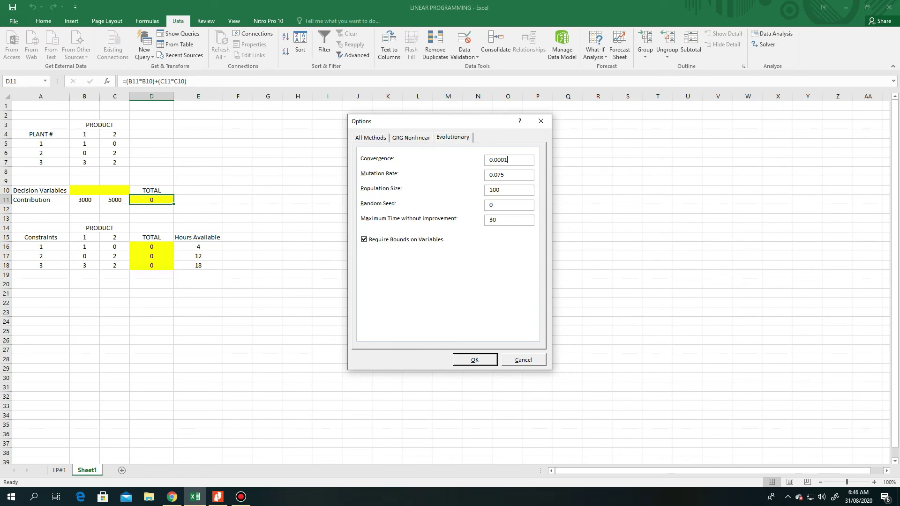
{"action": "left_click", "coordinate": [370, 138]}
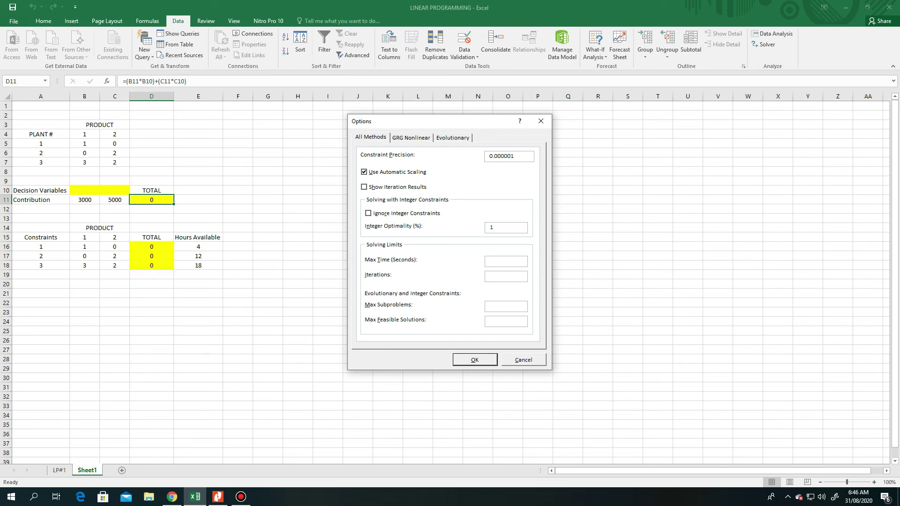
{"action": "key", "text": "Return"}
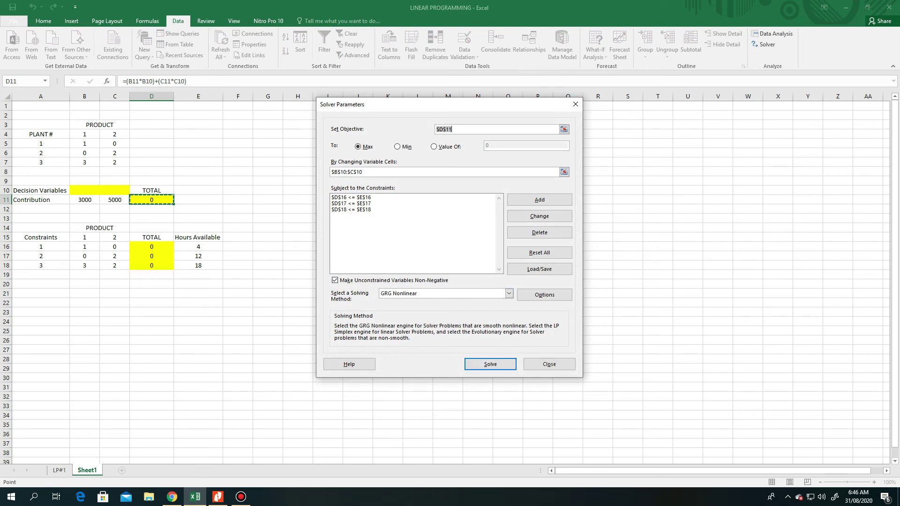
Solve the model with GRG Nonlinear and keep the Solver solution in the worksheet.
{"action": "key", "text": "Return"}
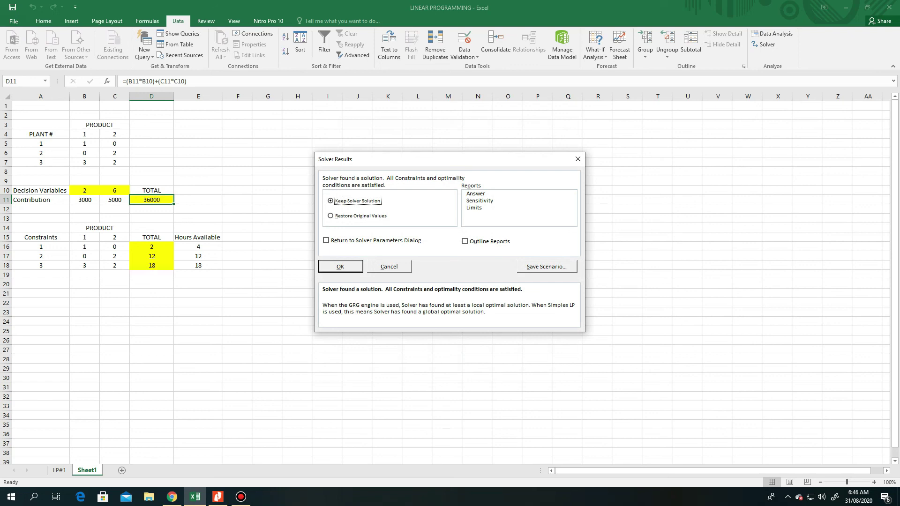
{"action": "key", "text": "Return"}
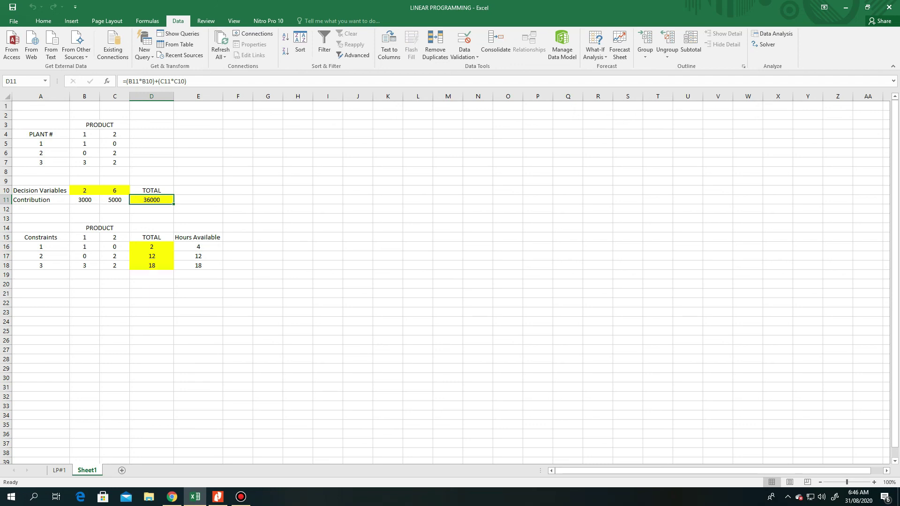
Examine the solved decision variables for both products in B10:C10 and the total contribution in D11.
{"action": "left_click", "coordinate": [85, 190]}
{"action": "left_click", "coordinate": [115, 190]}
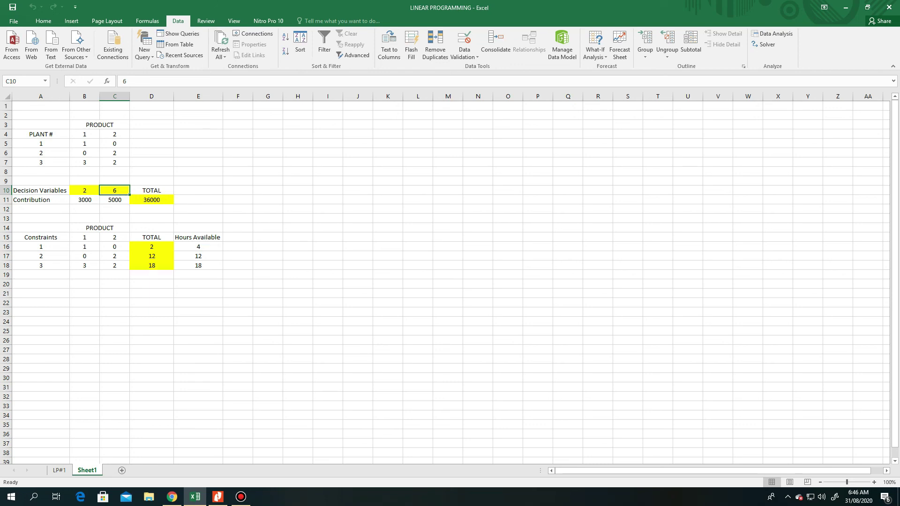
{"action": "left_click", "coordinate": [85, 191]}
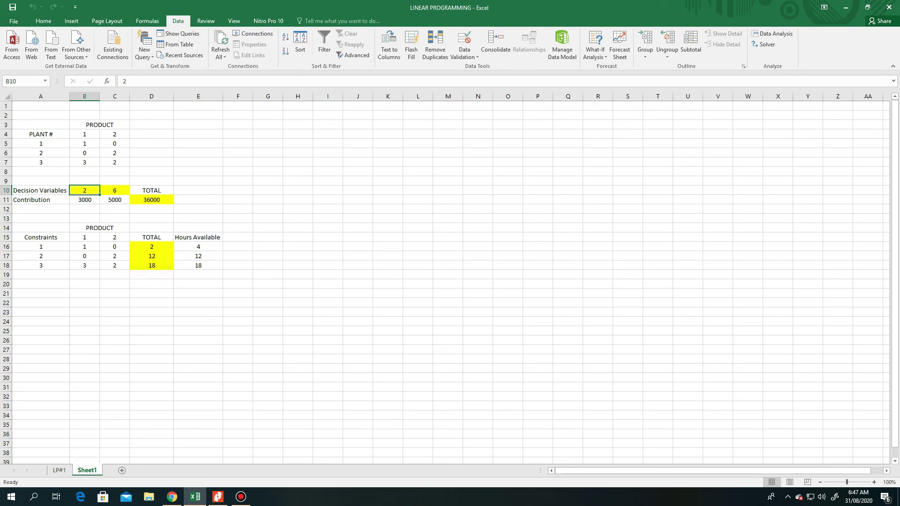
{"action": "left_click", "coordinate": [114, 190]}
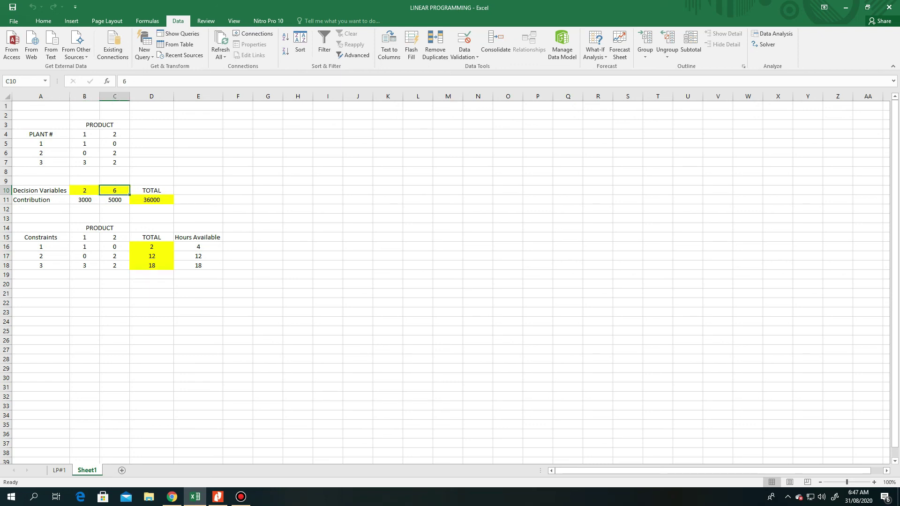
{"action": "left_click", "coordinate": [151, 200]}
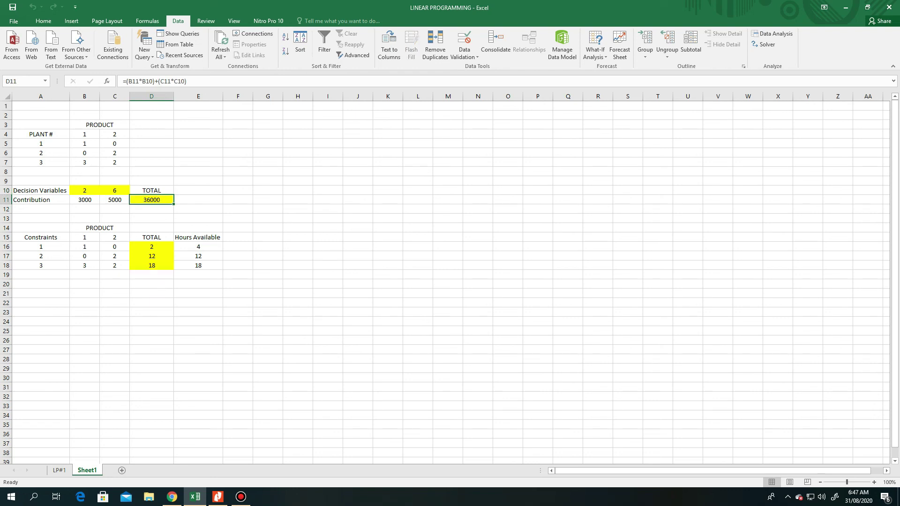
Check the constraint totals in D16:D18 and compare each with its available hours in E16:E18.
{"action": "left_click", "coordinate": [151, 246]}
{"action": "left_click", "coordinate": [152, 256]}
{"action": "left_click", "coordinate": [151, 265]}
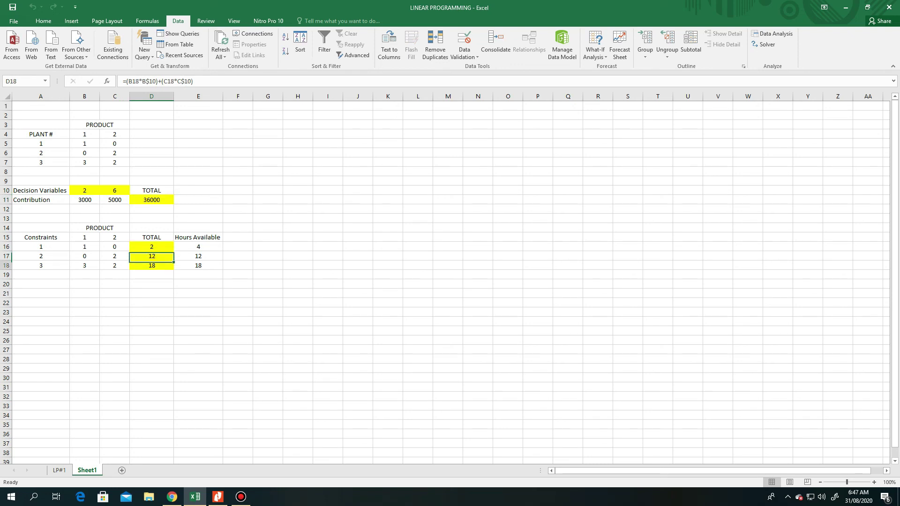
{"action": "left_click", "coordinate": [151, 246]}
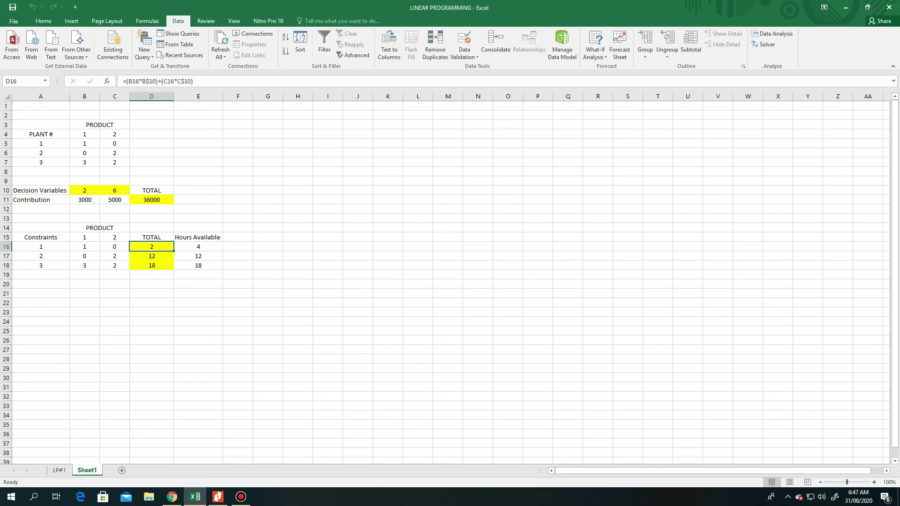
{"action": "left_click", "coordinate": [151, 256]}
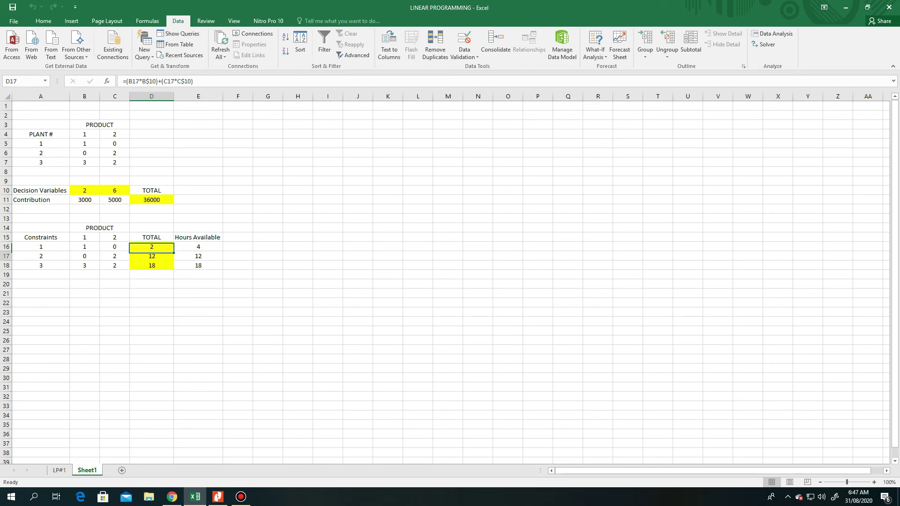
{"action": "left_click", "coordinate": [151, 266]}
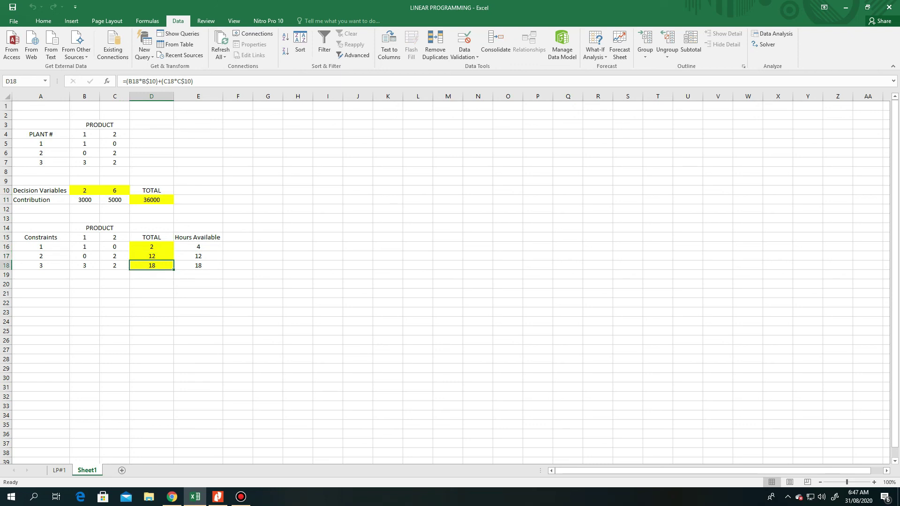
{"action": "key", "text": "Up"}
{"action": "key", "text": "Up"}
{"action": "key", "text": "Right"}
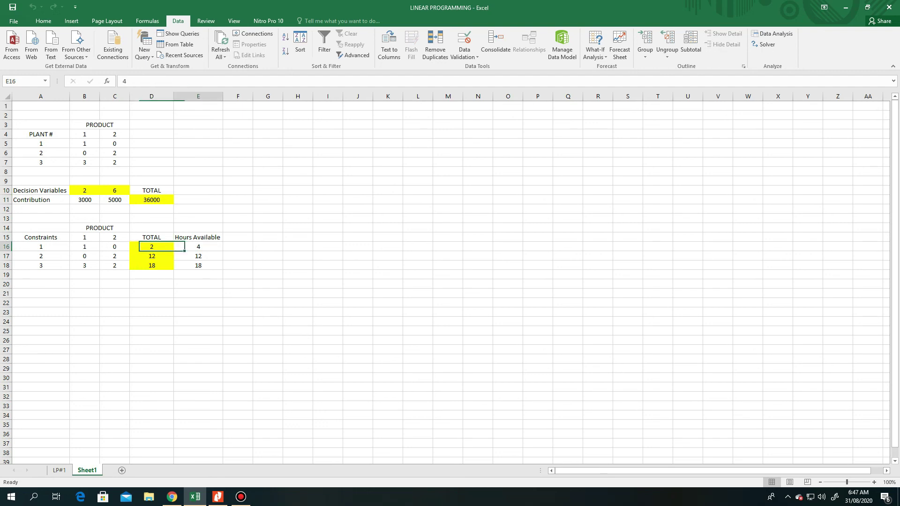
{"action": "key", "text": "Down"}
{"action": "key", "text": "Left"}
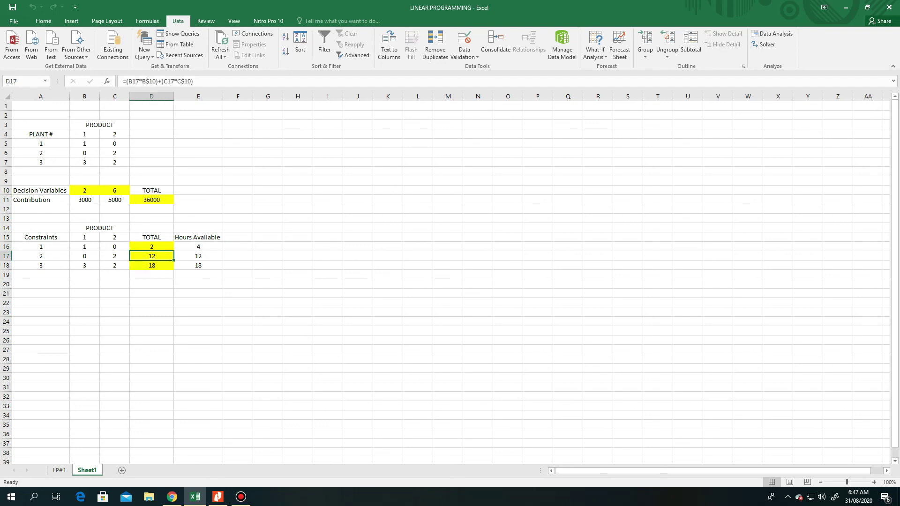
{"action": "key", "text": "Right"}
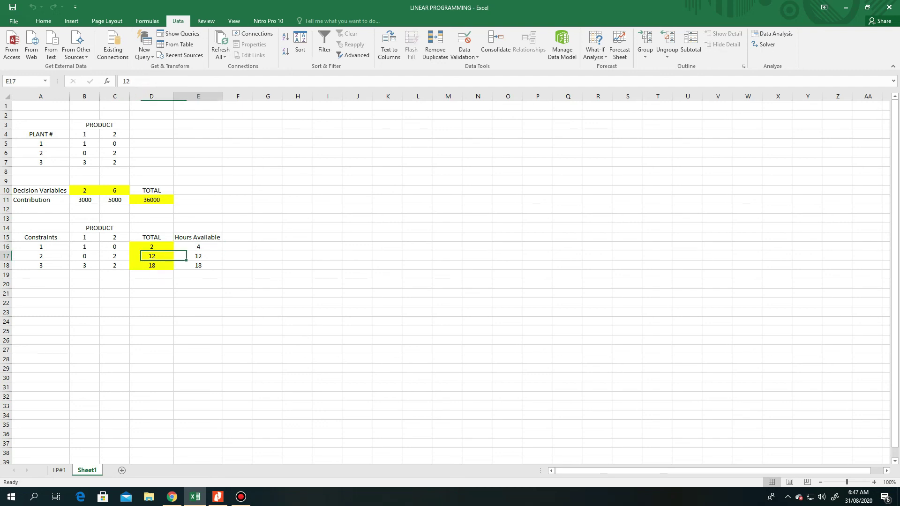
{"action": "key", "text": "Down"}
{"action": "key", "text": "Left"}
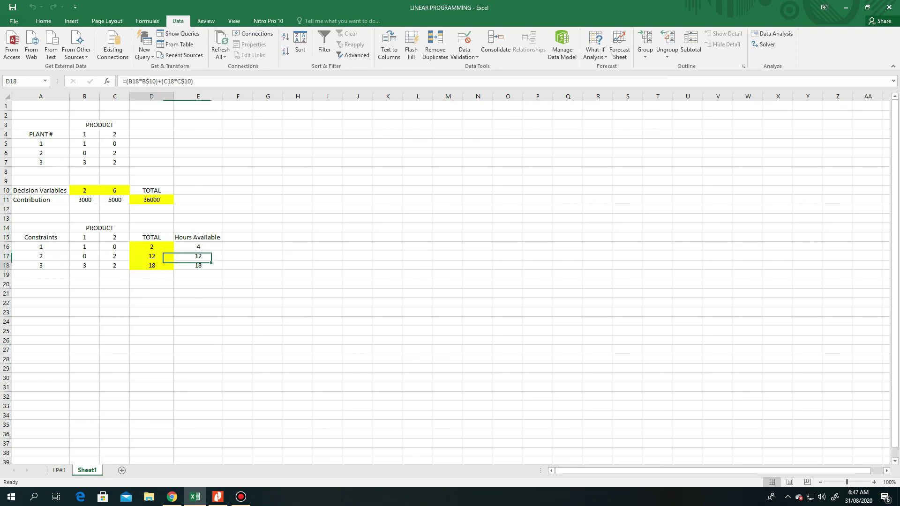
{"action": "key", "text": "Right"}
{"action": "key", "text": "Left"}
{"action": "key", "text": "Right"}
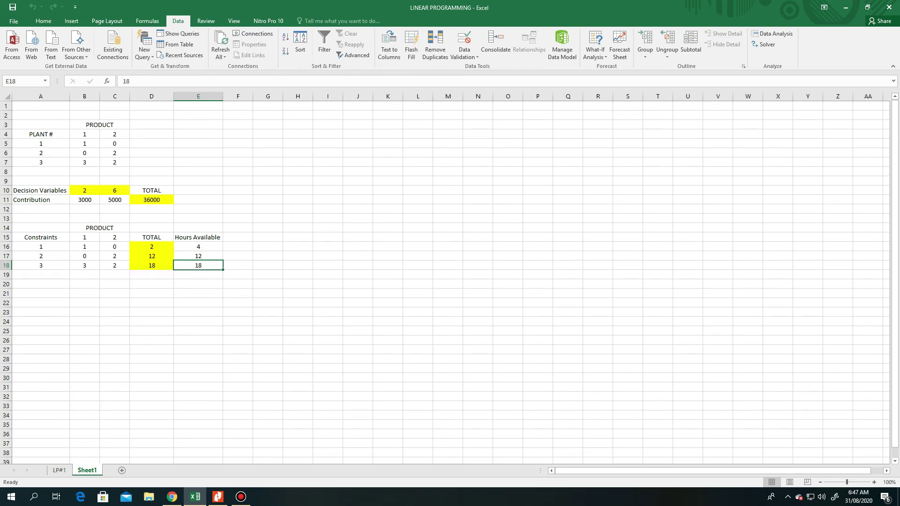